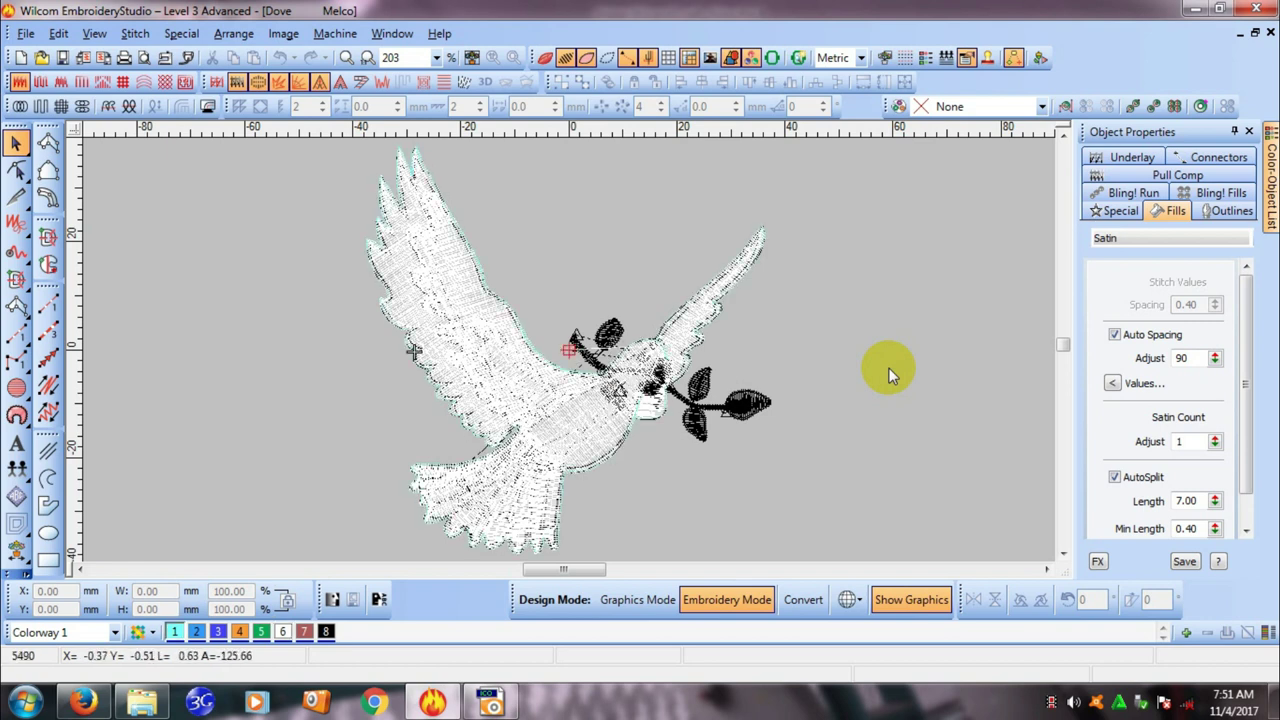
# Switch from the Dove design to the empty Design1 window
pyautogui.click(893, 375)
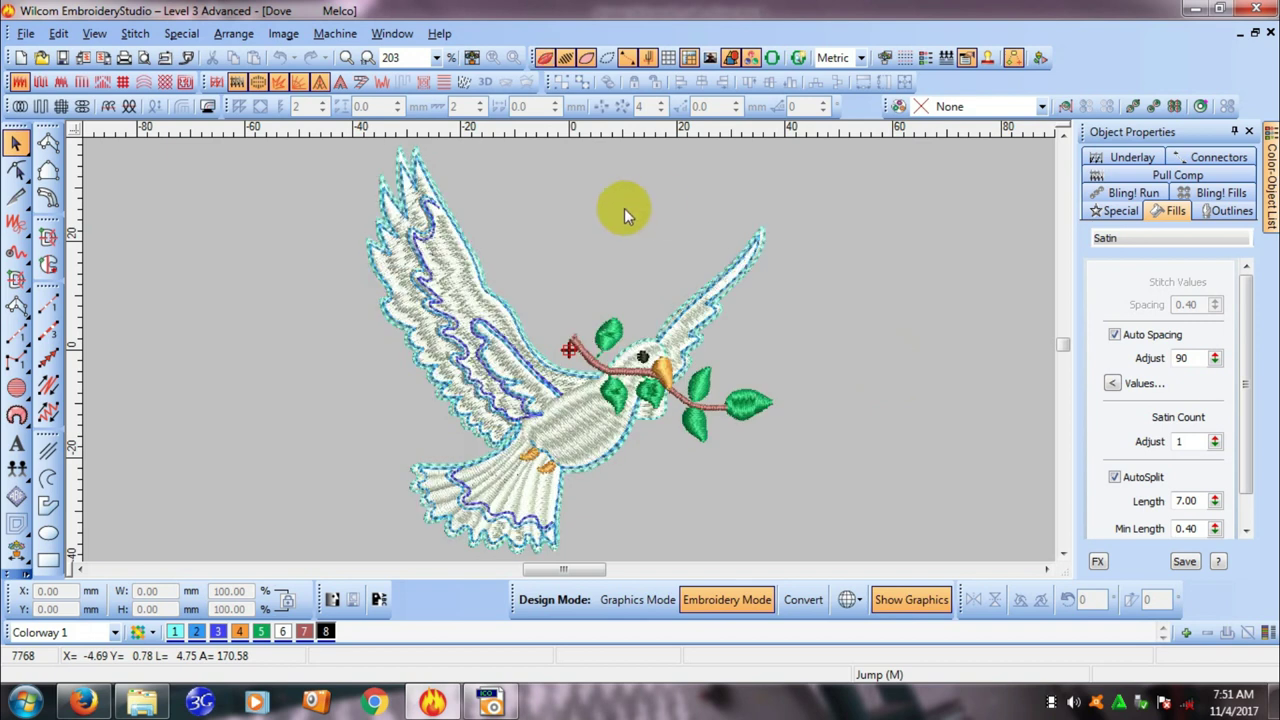
pyautogui.click(392, 33)
pyautogui.click(449, 181)
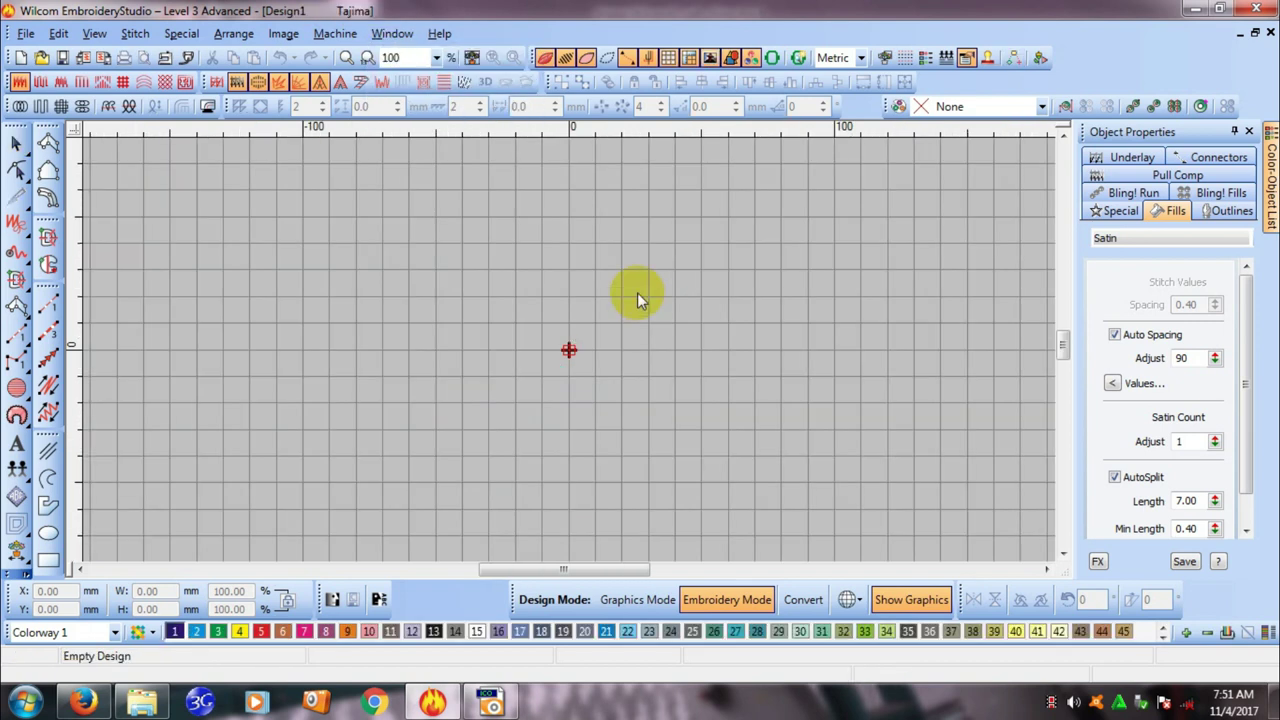
# Digitize a leaf-shaped satin object about 35 mm wide and 28 mm high with Input A, and reshape its upper edge to bulge outward
pyautogui.click(47, 142)
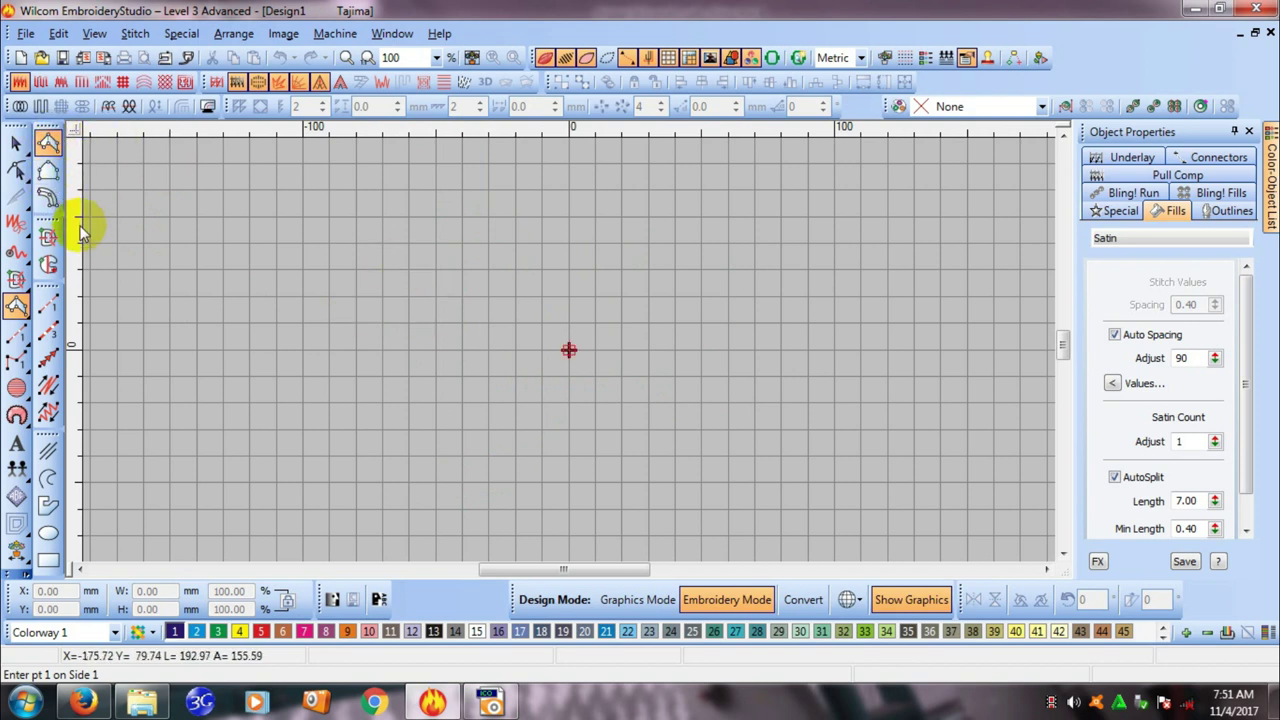
pyautogui.press('z')
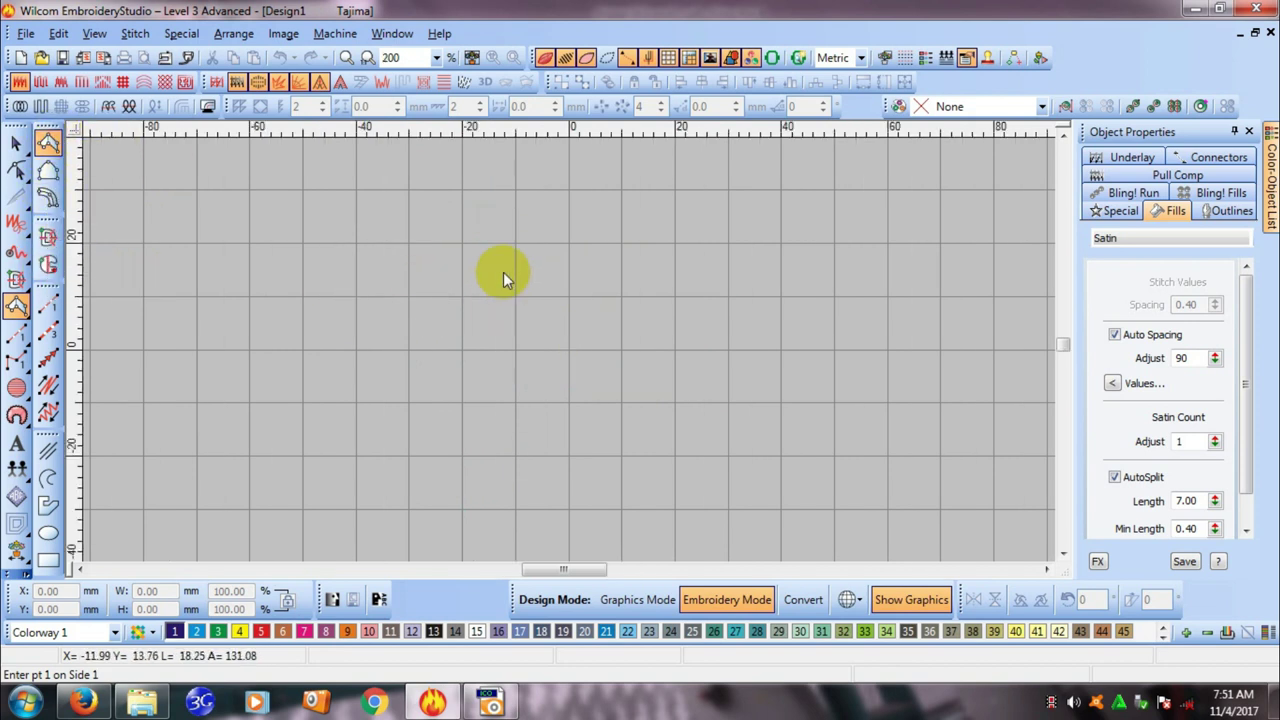
pyautogui.click(458, 326)
pyautogui.click(509, 276)
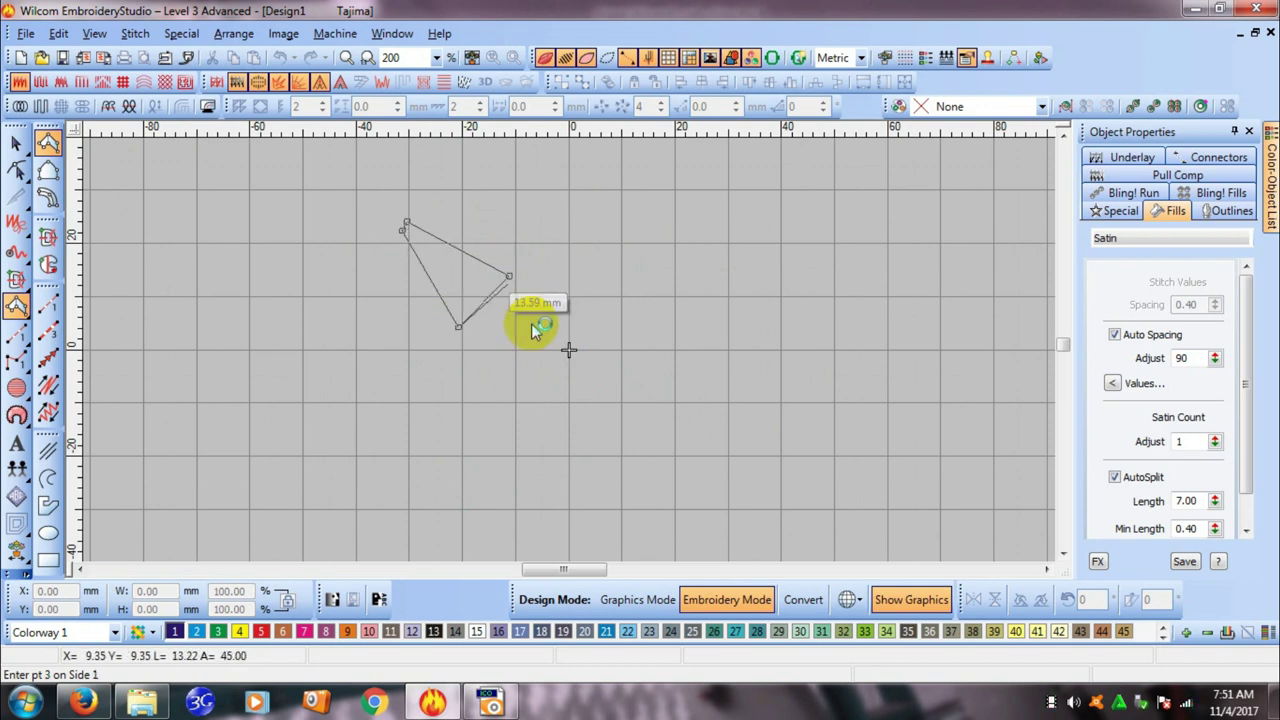
pyautogui.rightClick(578, 371)
pyautogui.rightClick(586, 362)
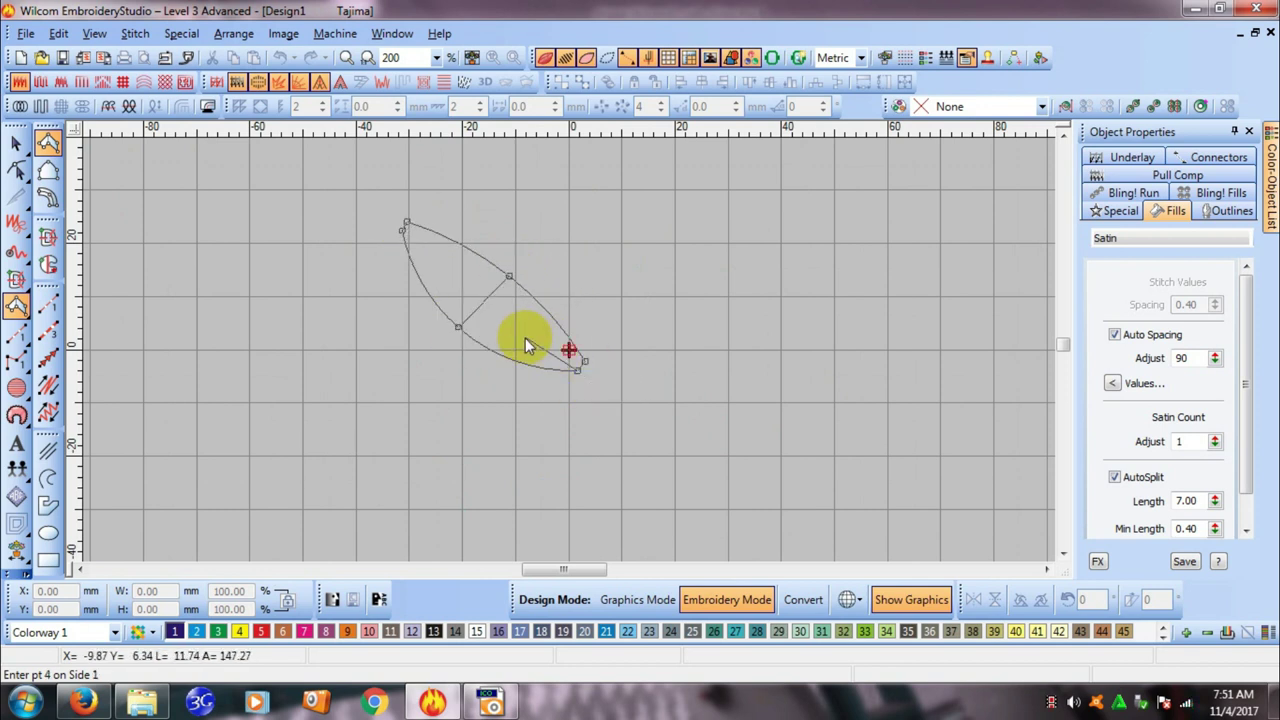
pyautogui.press('Return')
pyautogui.click(16, 170)
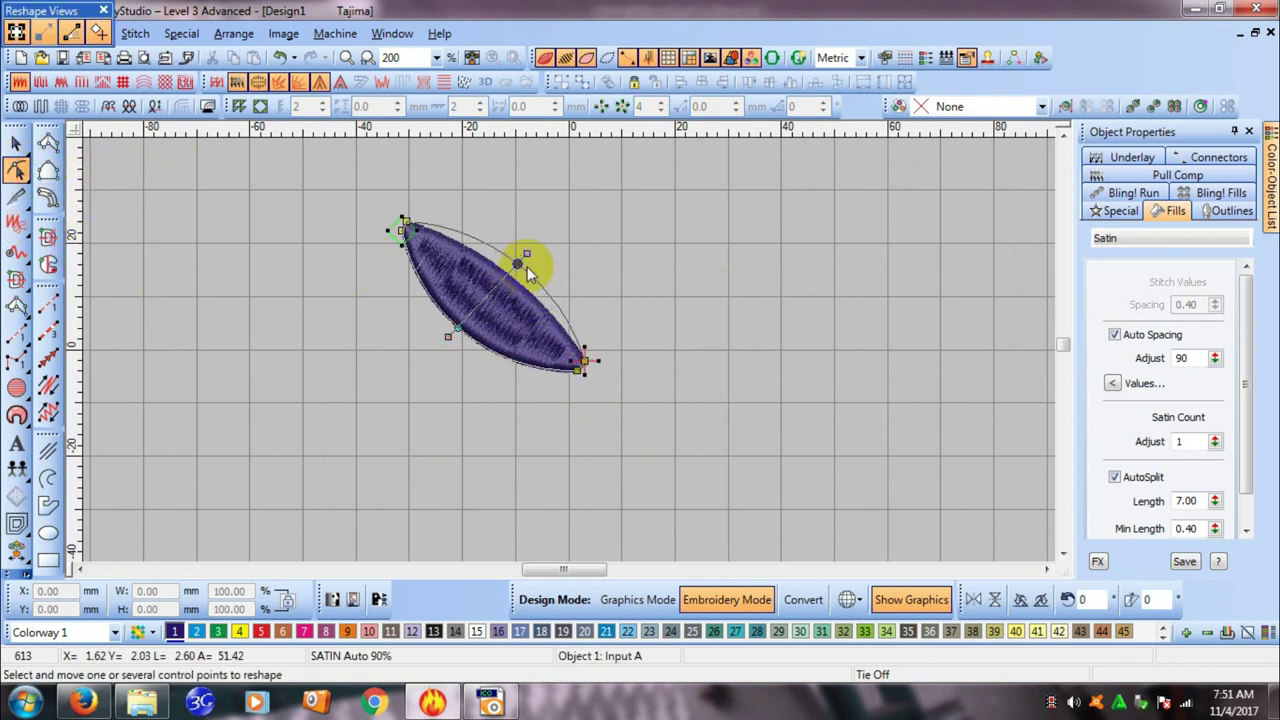
pyautogui.press('Escape')
# Turn TrueView off, travel through the leaf's stitches from the start to examine the sewing sequence without underlay, and restore TrueView
pyautogui.press('t')
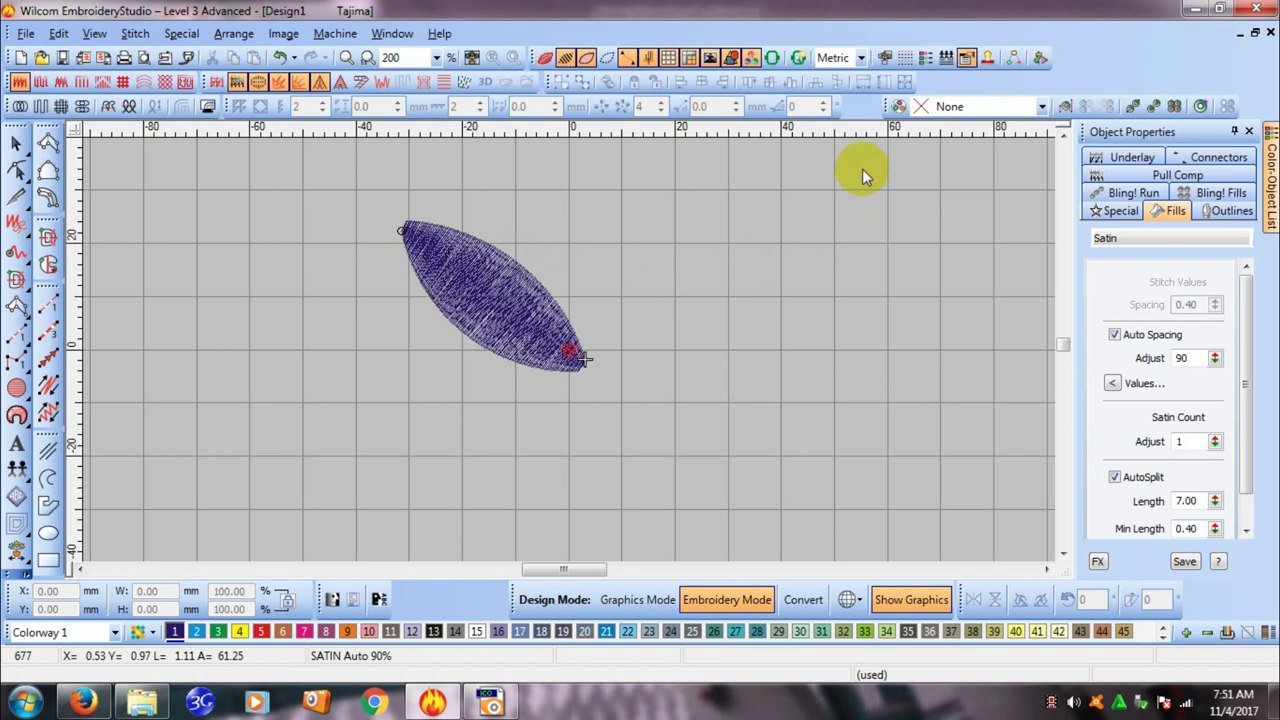
pyautogui.press('Home')
pyautogui.press('Right')
pyautogui.press('Right')
pyautogui.press('Right')
pyautogui.press('Right')
pyautogui.press('Right')
pyautogui.press('Right')
pyautogui.press('Right')
pyautogui.press('Right')
pyautogui.press('Right')
pyautogui.press('Right')
pyautogui.press('Right')
pyautogui.press('Right')
pyautogui.press('Right')
pyautogui.press('Right')
pyautogui.press('Right')
pyautogui.press('Right')
pyautogui.press('Right')
pyautogui.press('Right')
pyautogui.press('Right')
pyautogui.press('Right')
pyautogui.press('Right')
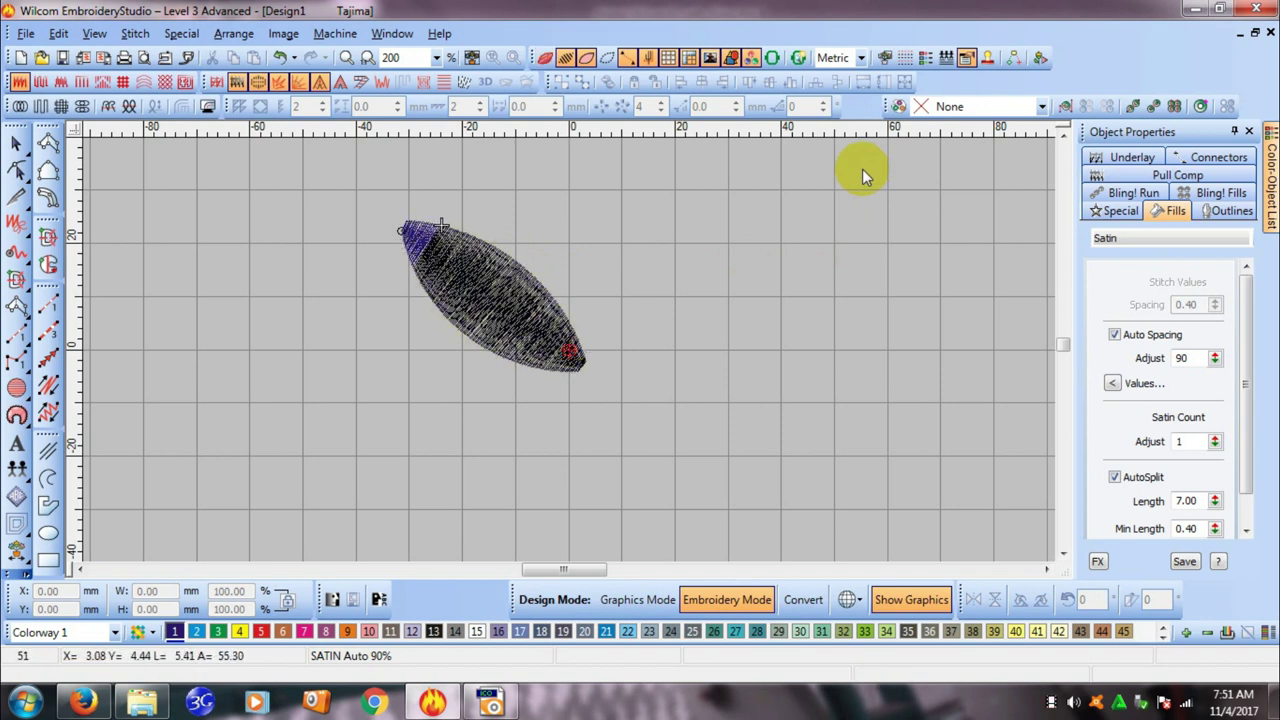
pyautogui.press('Right')
pyautogui.press('Right')
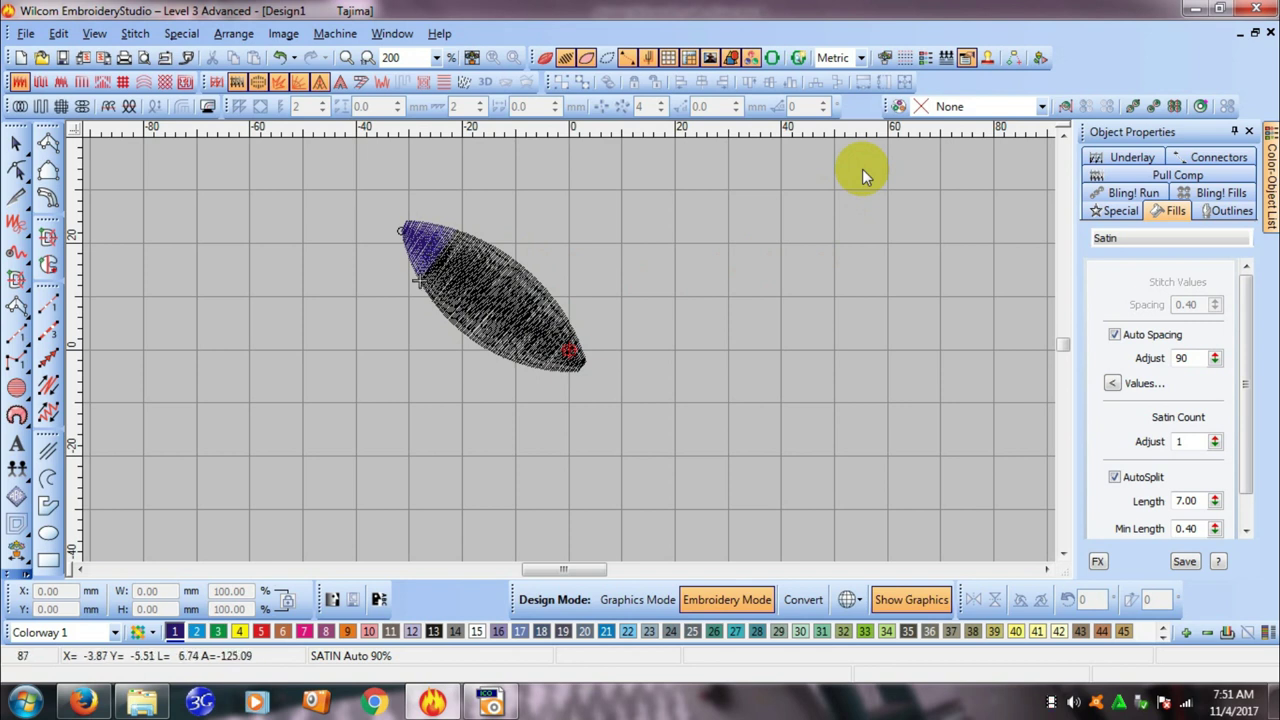
pyautogui.press('Up')
pyautogui.press('Up')
pyautogui.press('Up')
pyautogui.press('Up')
pyautogui.press('Up')
pyautogui.press('Up')
pyautogui.press('Up')
pyautogui.press('Up')
pyautogui.press('Up')
pyautogui.press('Up')
pyautogui.press('Up')
pyautogui.press('Up')
pyautogui.press('Up')
pyautogui.press('Up')
pyautogui.press('Up')
pyautogui.press('Up')
pyautogui.press('Up')
pyautogui.press('Up')
pyautogui.press('Up')
pyautogui.press('Up')
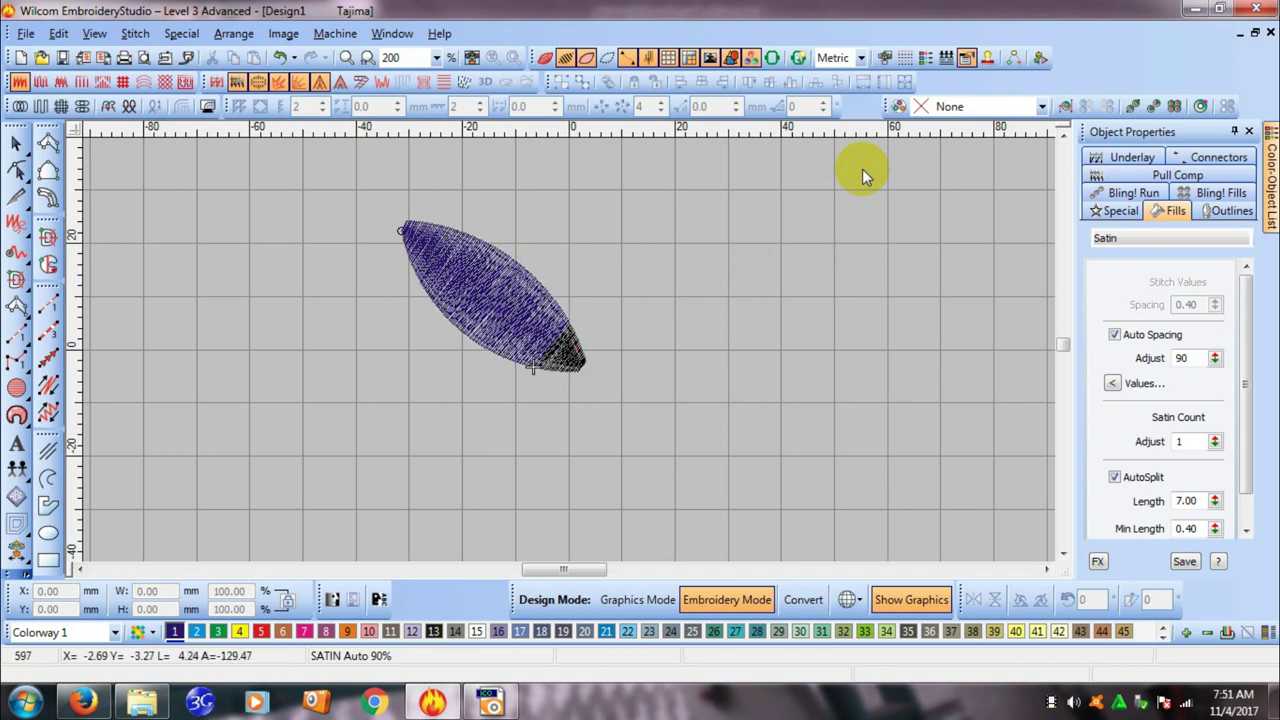
pyautogui.press('Up')
pyautogui.press('Up')
pyautogui.press('Up')
pyautogui.press('Up')
pyautogui.press('Up')
pyautogui.press('Up')
pyautogui.press('Up')
pyautogui.press('Up')
pyautogui.hotkey('shift', 't')
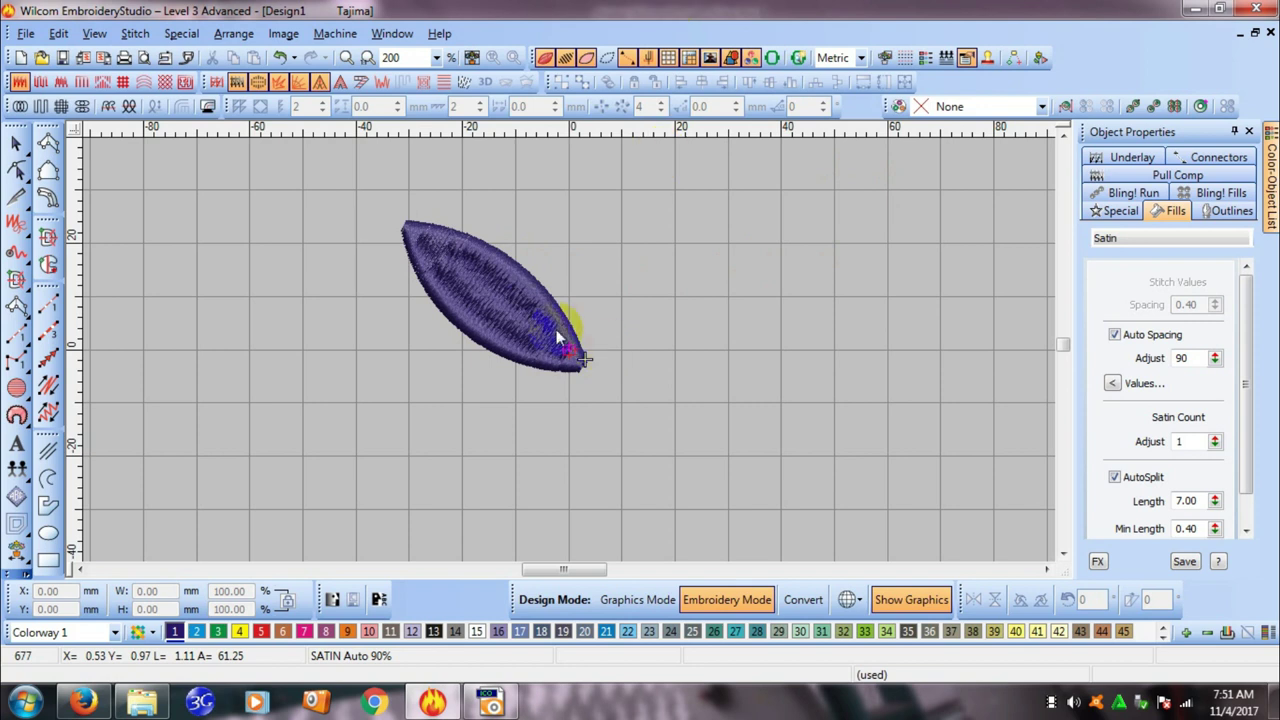
# Turn on Auto Underlay for the leaf and set its first underlay type to Zigzag
pyautogui.click(522, 317)
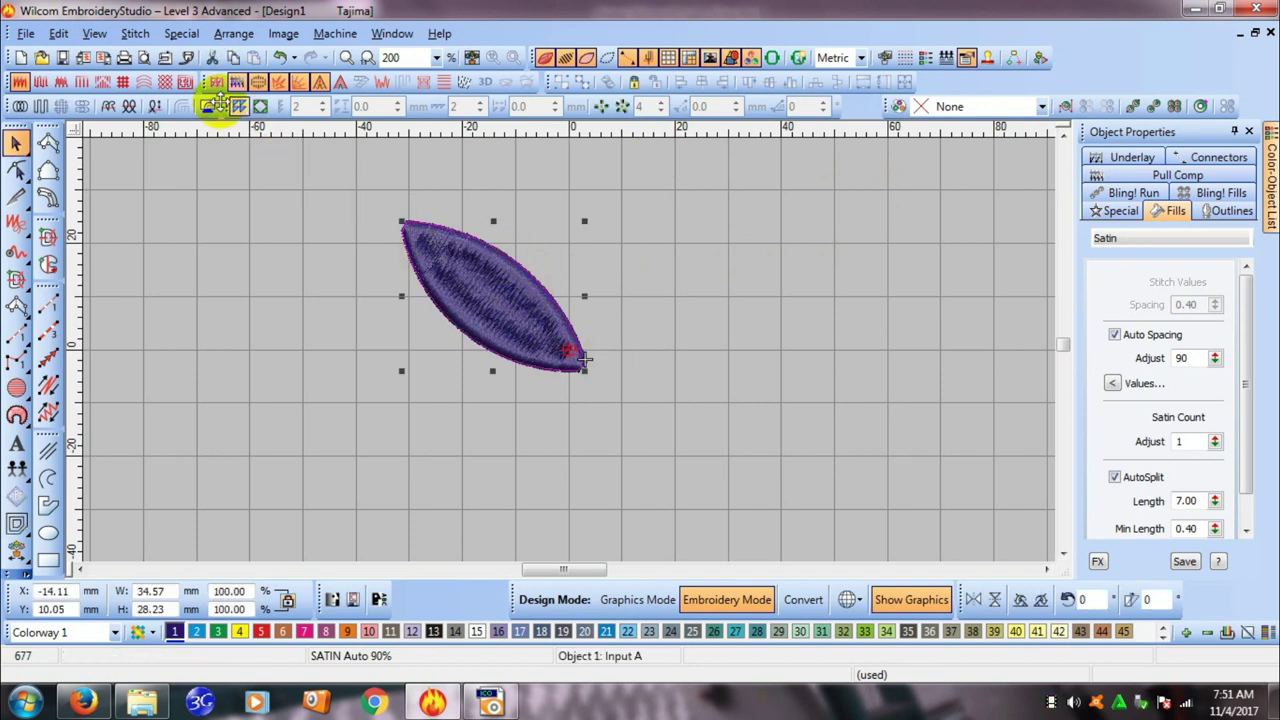
pyautogui.click(214, 83)
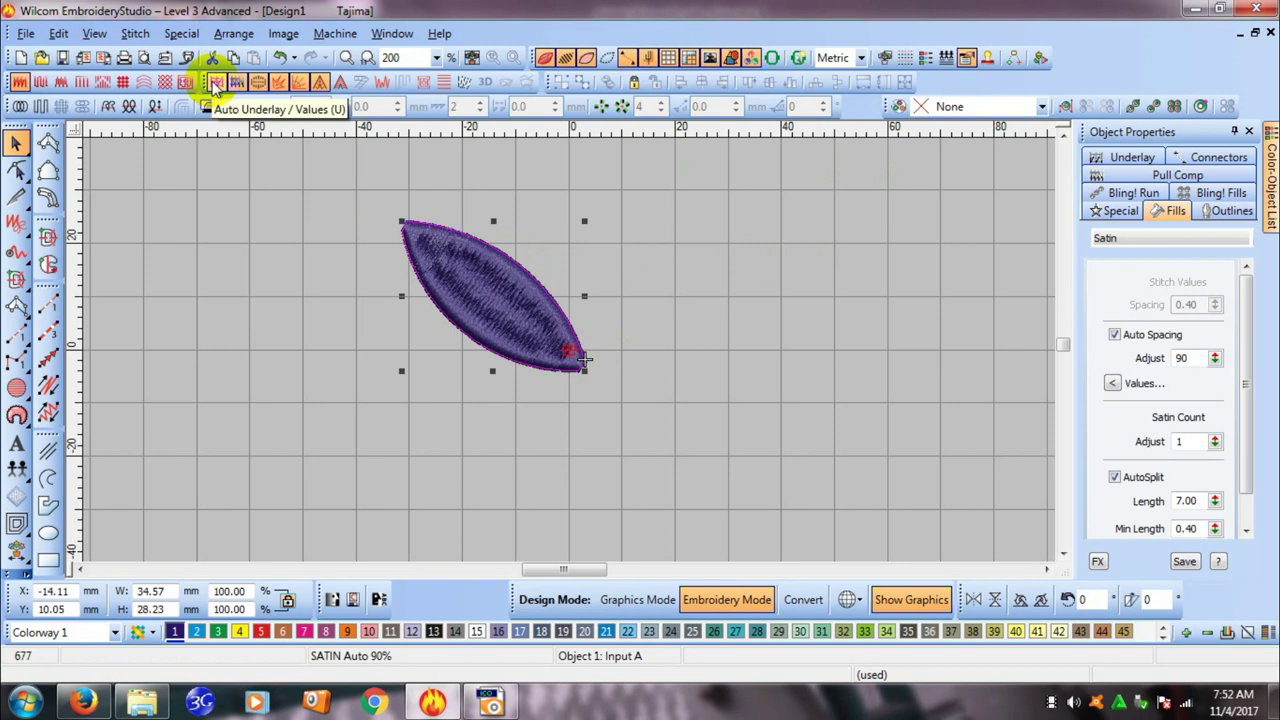
pyautogui.rightClick(214, 83)
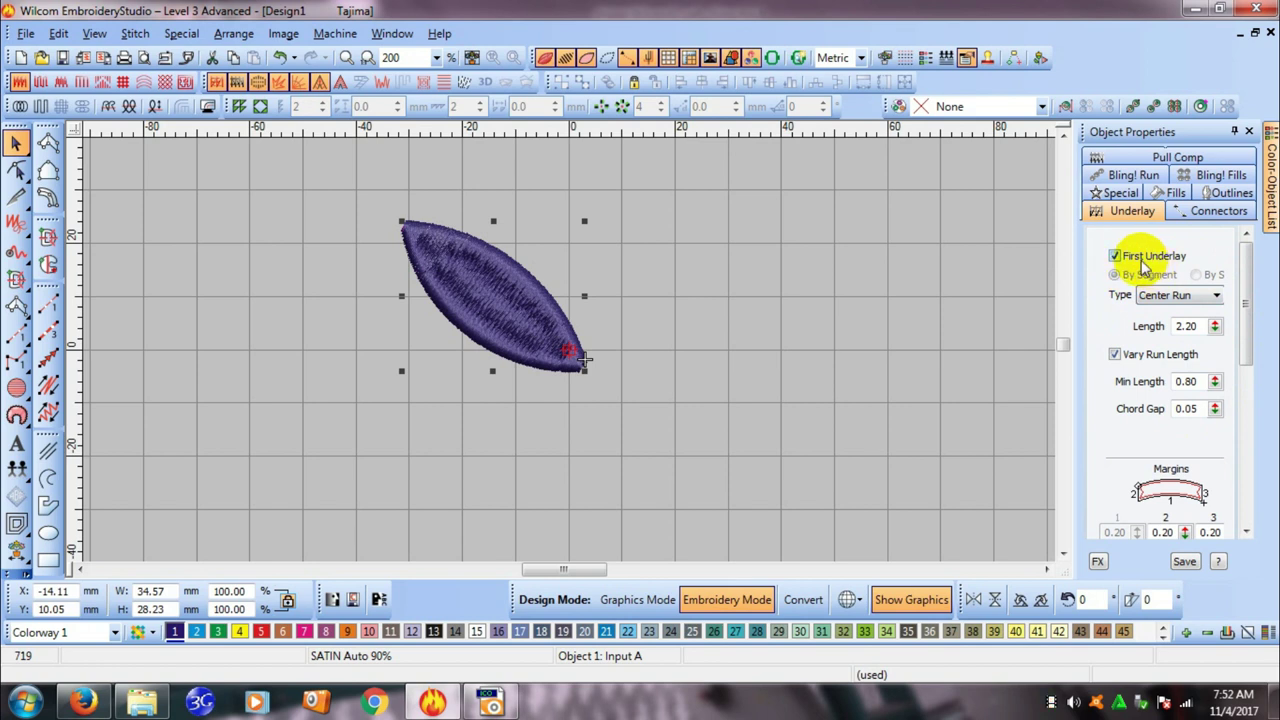
pyautogui.moveTo(1252, 336)
pyautogui.mouseDown()
pyautogui.moveTo(1249, 403)
pyautogui.moveTo(1257, 320)
pyautogui.moveTo(1246, 405)
pyautogui.moveTo(1241, 335)
pyautogui.mouseUp()
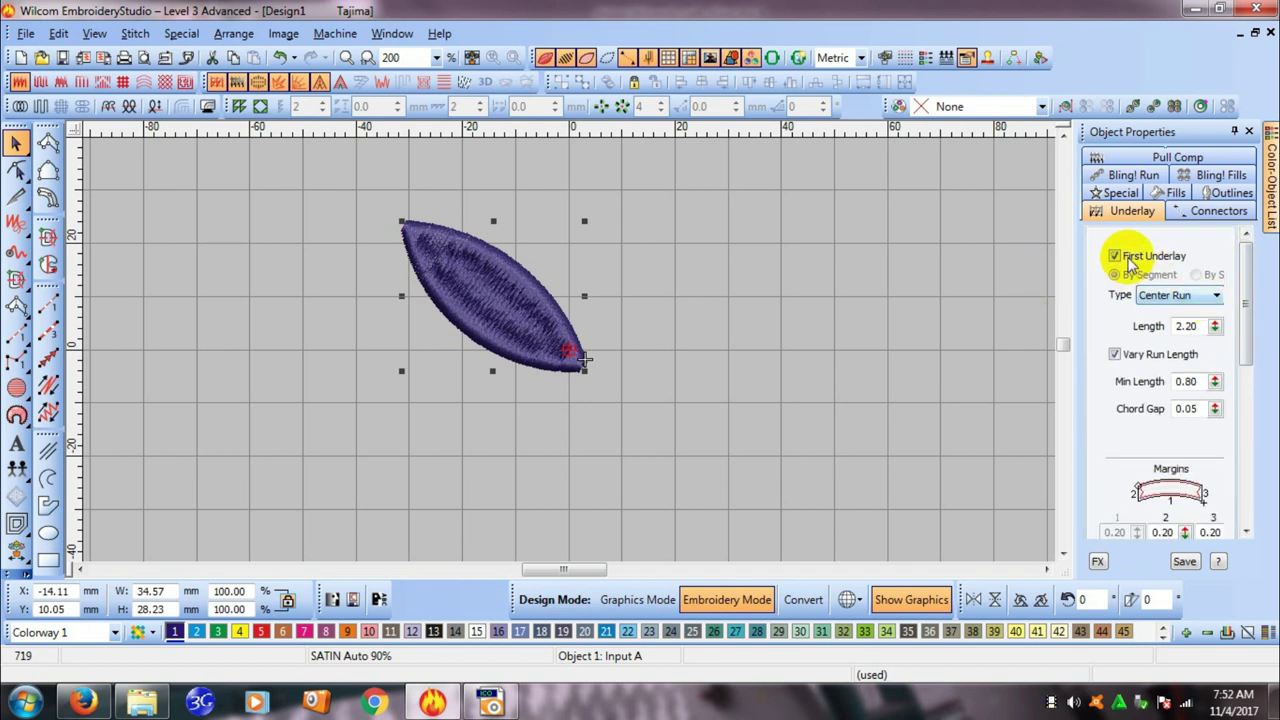
pyautogui.click(1213, 297)
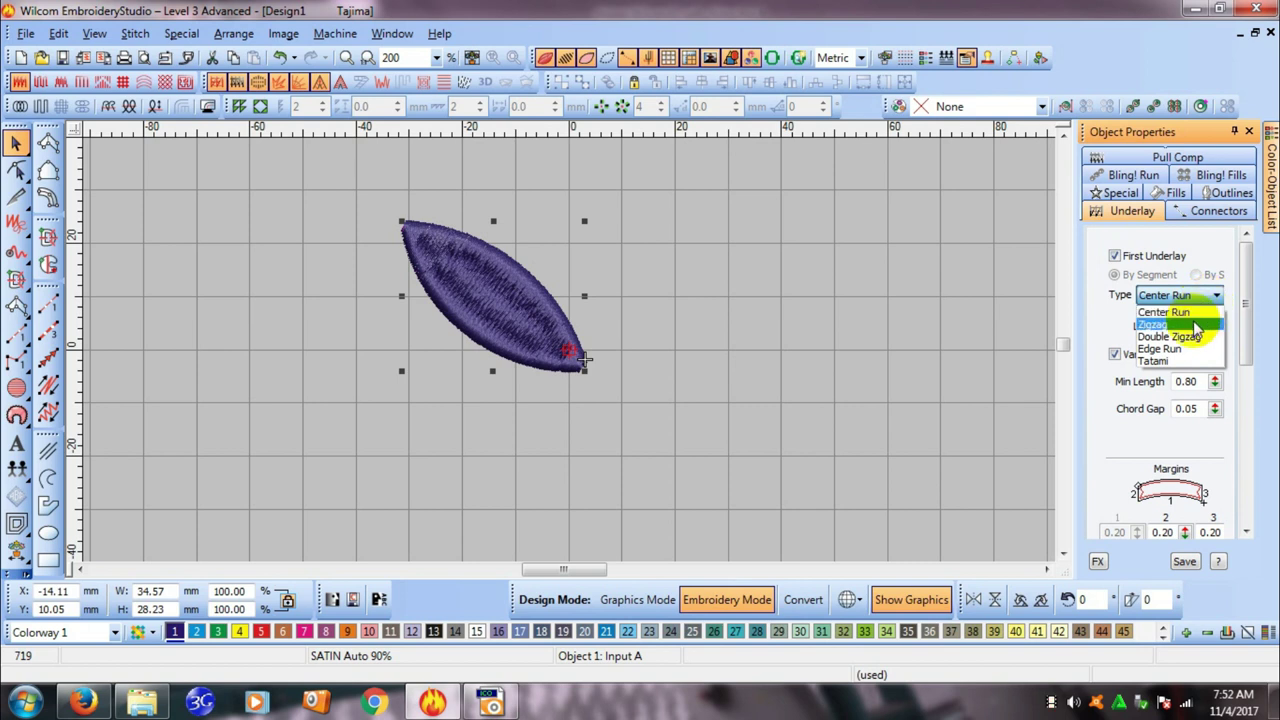
pyautogui.click(1197, 328)
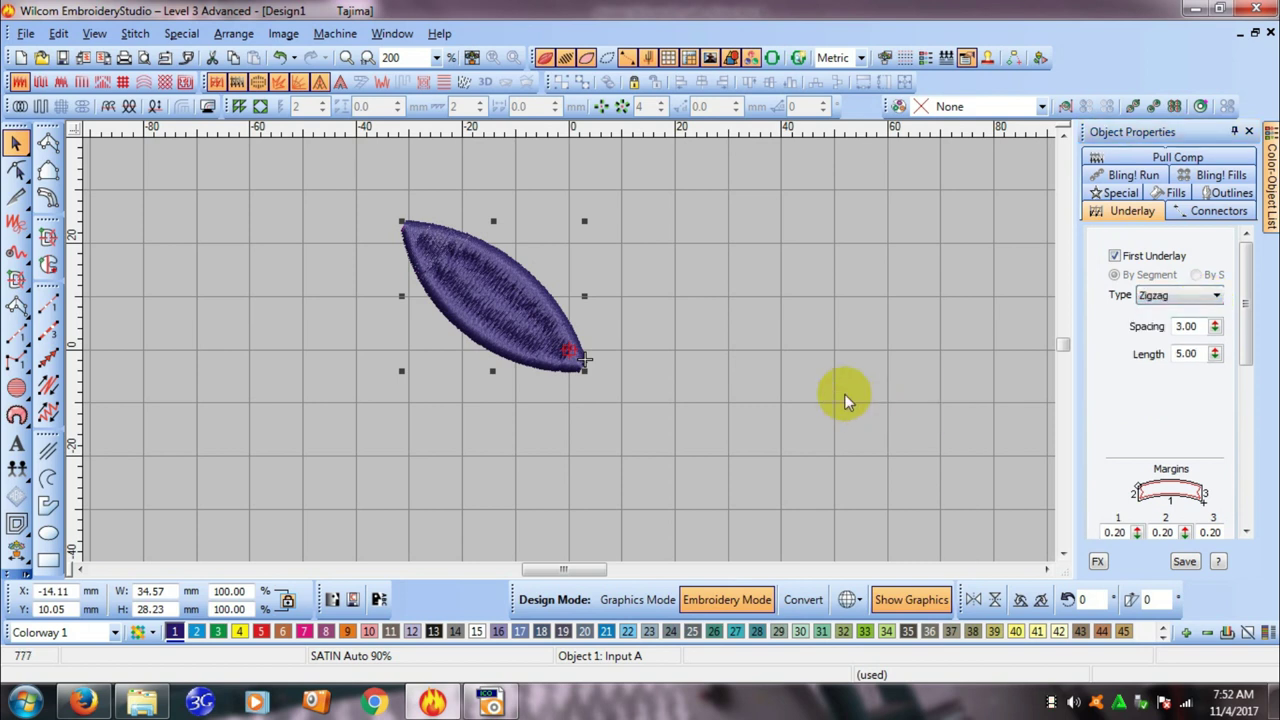
# Turn TrueView off and travel through the leaf's stitches to examine how the zigzag underlay is sewn beneath the satin
pyautogui.click(844, 396)
pyautogui.press('t')
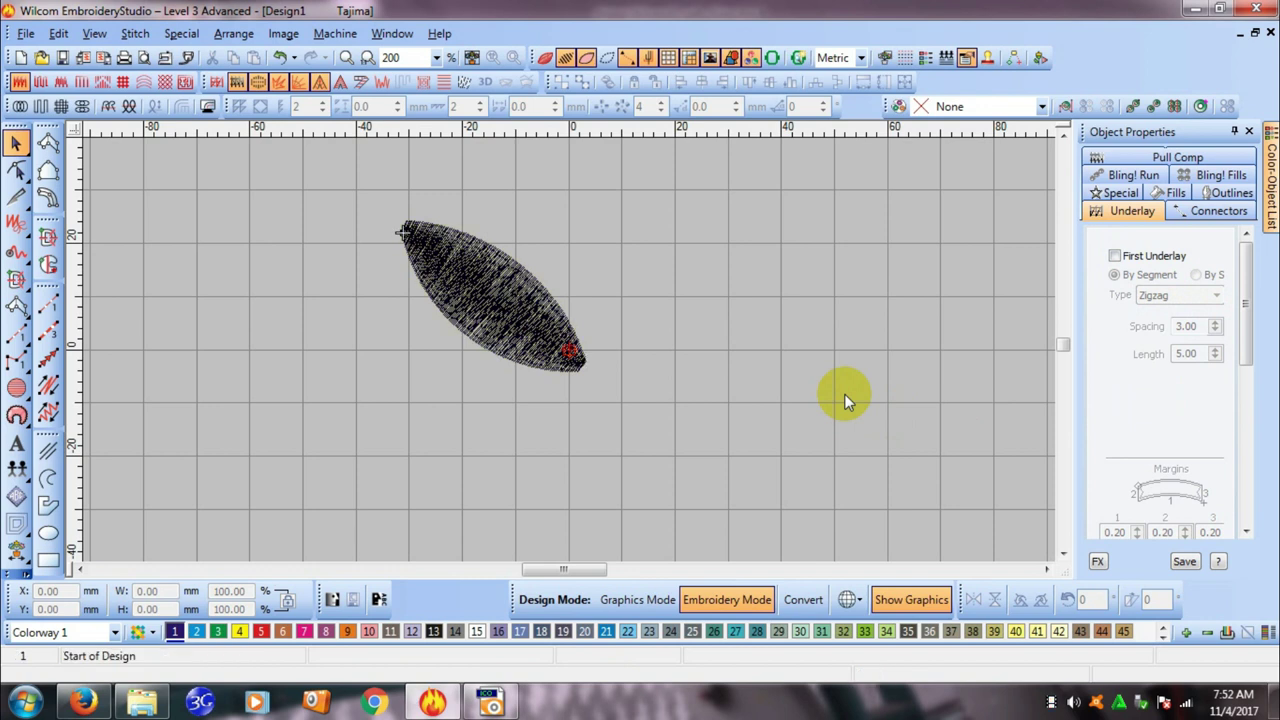
pyautogui.press('Right')
pyautogui.press('Right')
pyautogui.press('Right')
pyautogui.press('Right')
pyautogui.press('Right')
pyautogui.press('Right')
pyautogui.press('Right')
pyautogui.press('Right')
pyautogui.press('Right')
pyautogui.press('Right')
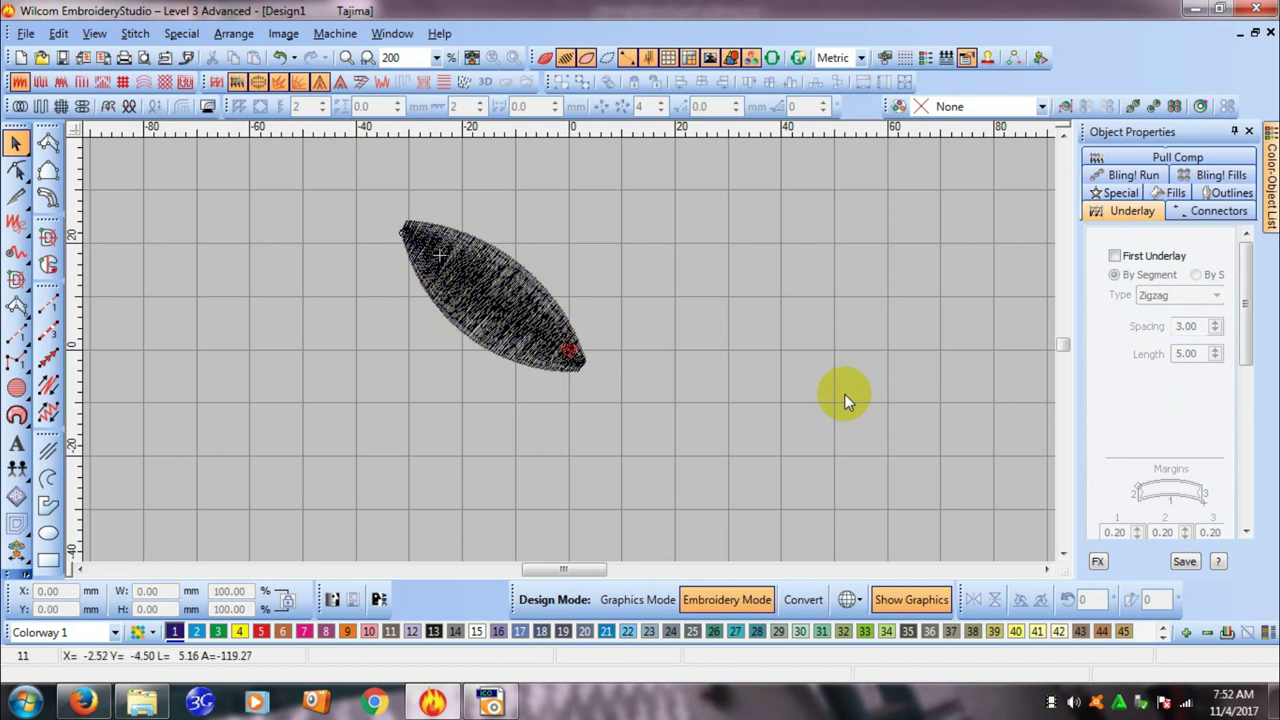
pyautogui.press('Right')
pyautogui.press('Right')
pyautogui.press('Right')
pyautogui.press('Right')
pyautogui.press('Right')
pyautogui.press('Right')
pyautogui.press('Right')
pyautogui.press('Right')
pyautogui.press('Right')
pyautogui.press('Right')
pyautogui.press('Right')
pyautogui.press('Right')
pyautogui.press('Right')
pyautogui.press('Right')
pyautogui.press('Right')
pyautogui.press('Right')
pyautogui.press('Right')
pyautogui.press('Right')
pyautogui.press('Right')
pyautogui.press('Right')
pyautogui.press('Right')
pyautogui.press('Right')
pyautogui.press('Right')
pyautogui.press('Right')
pyautogui.press('Right')
pyautogui.press('Right')
pyautogui.press('Right')
pyautogui.press('Right')
pyautogui.press('Right')
pyautogui.press('Right')
pyautogui.press('Right')
pyautogui.press('Right')
pyautogui.press('Right')
pyautogui.press('Right')
pyautogui.press('Right')
pyautogui.press('Right')
pyautogui.press('Right')
pyautogui.press('Right')
pyautogui.press('Right')
pyautogui.press('Right')
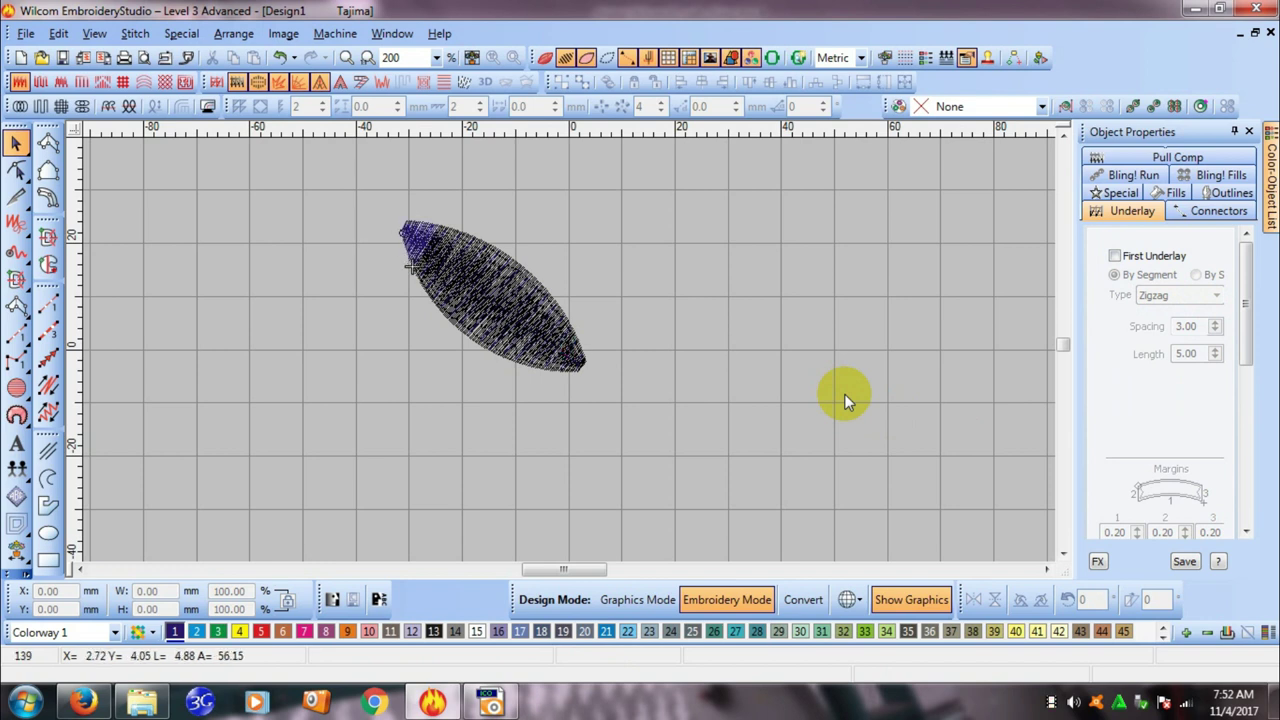
pyautogui.press('Down')
pyautogui.press('Down')
pyautogui.press('Down')
pyautogui.press('Down')
pyautogui.press('Down')
pyautogui.press('Down')
pyautogui.press('Down')
pyautogui.press('Down')
pyautogui.press('Down')
pyautogui.press('Down')
pyautogui.press('Down')
pyautogui.press('Down')
pyautogui.press('Down')
pyautogui.press('Down')
pyautogui.press('Down')
pyautogui.press('Down')
pyautogui.press('Down')
pyautogui.press('Down')
pyautogui.press('Down')
pyautogui.press('Down')
pyautogui.press('Down')
pyautogui.press('Down')
pyautogui.press('Down')
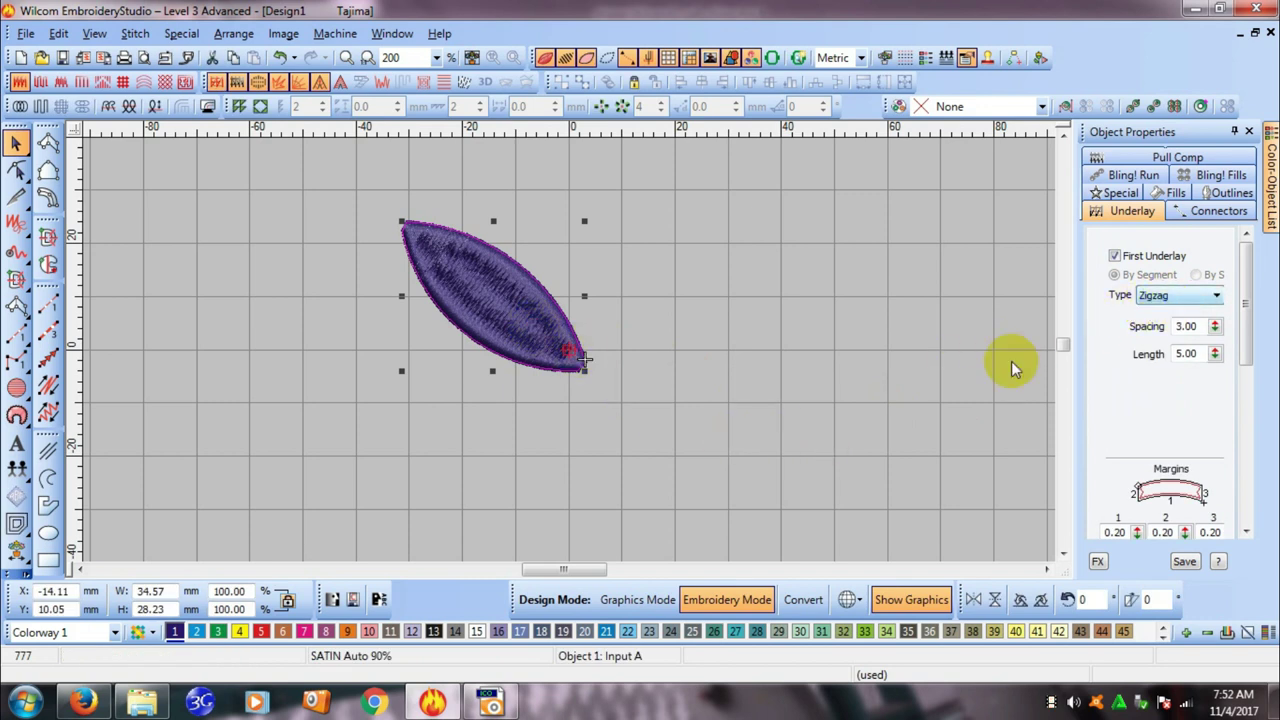
# Recolor the leaf with green color 3 and change its first underlay type to Double Zigzag
pyautogui.click(219, 635)
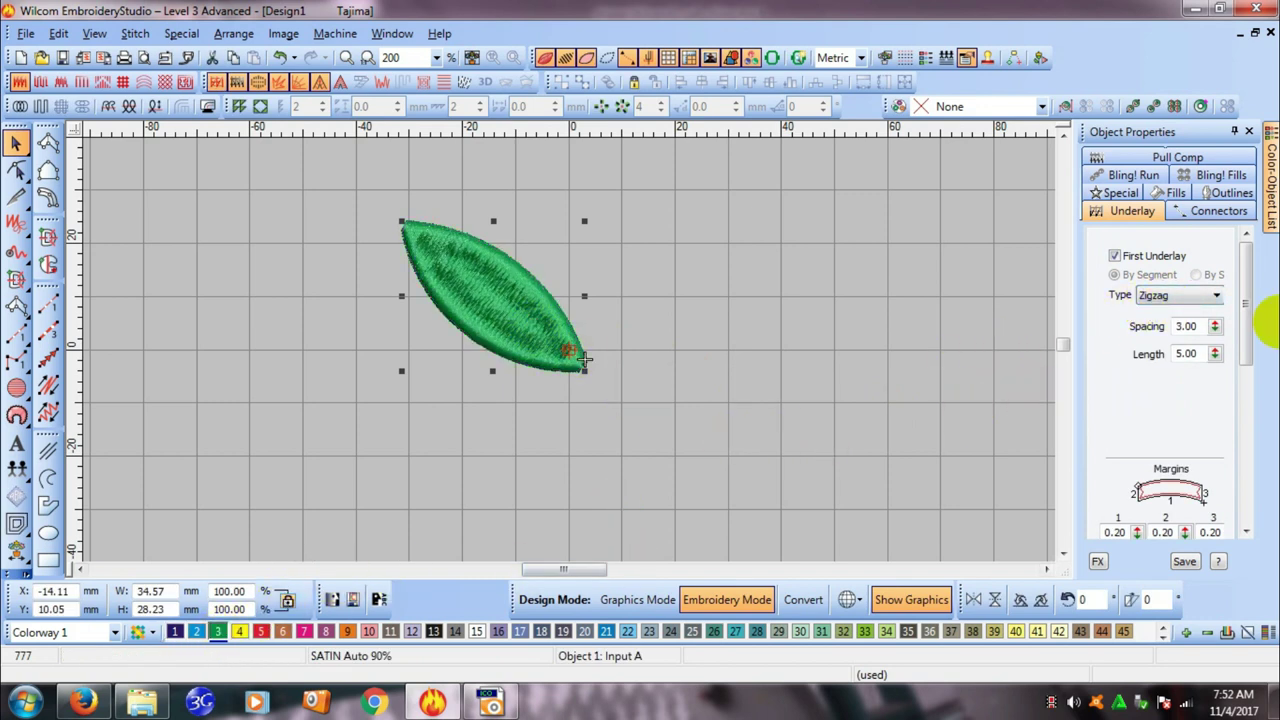
pyautogui.click(1215, 295)
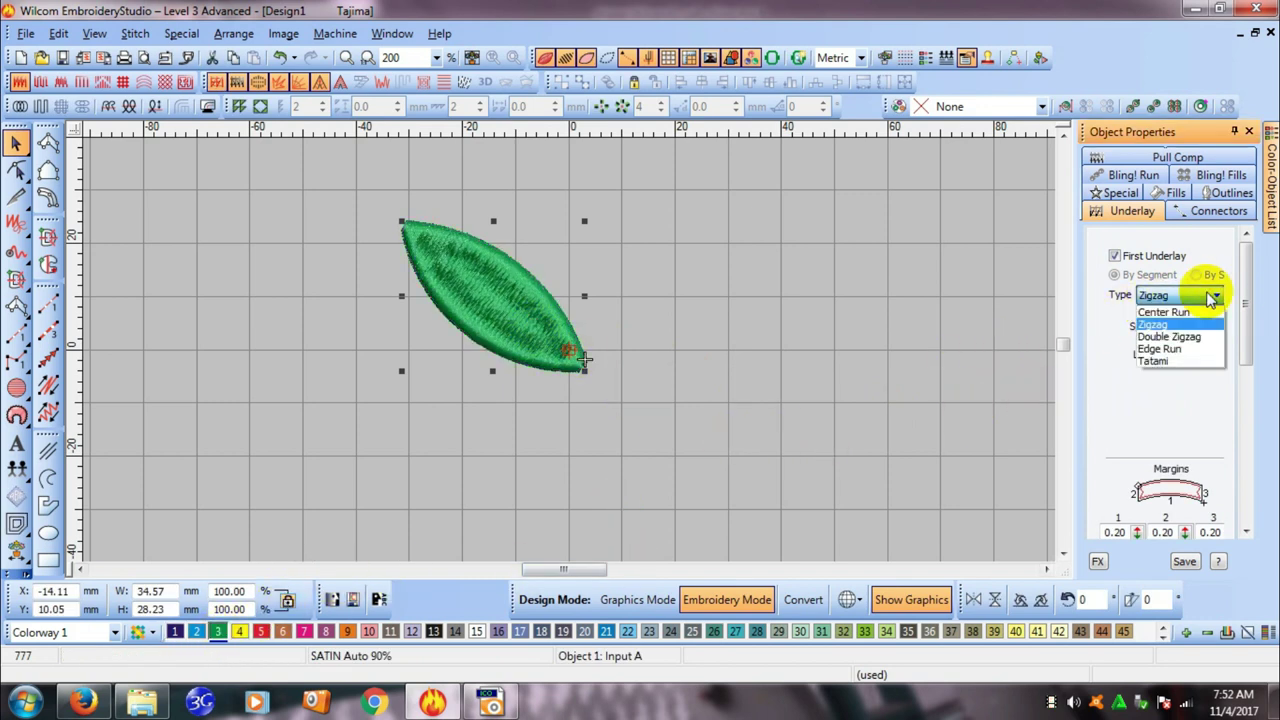
pyautogui.click(1184, 340)
pyautogui.press('Home')
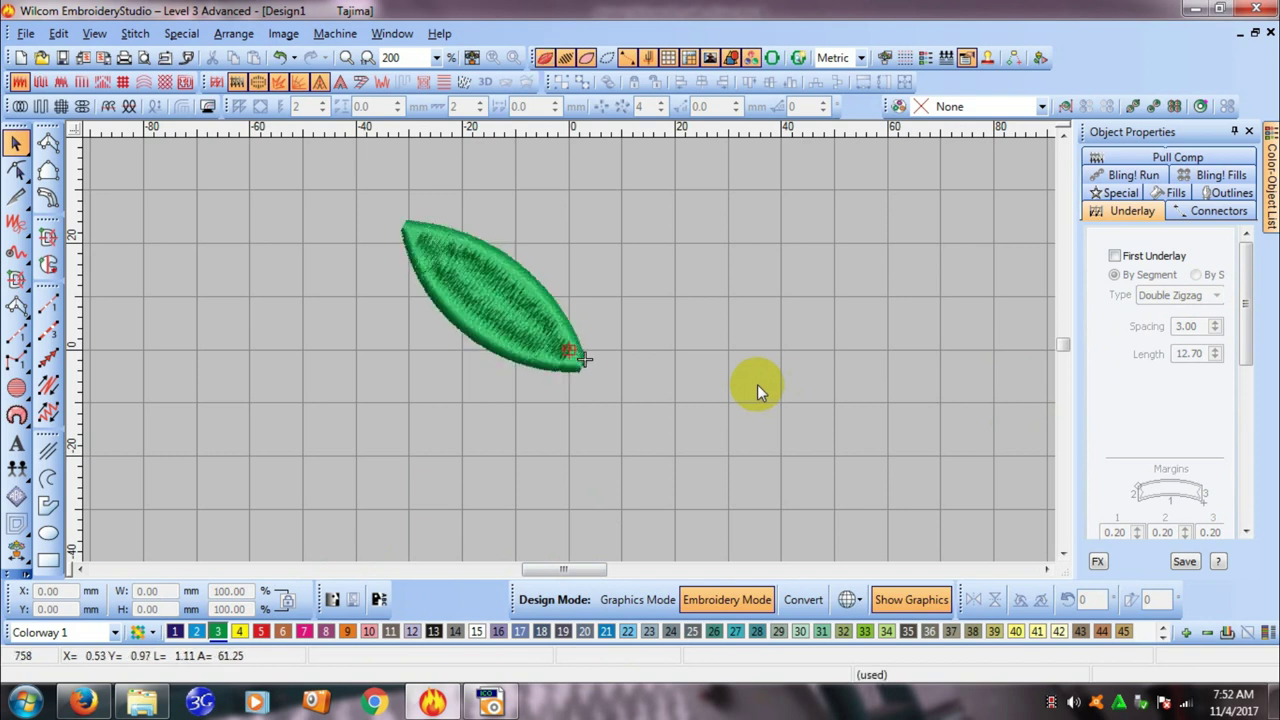
# Enable the leaf's first underlay with the Tatami type and play through its stitching sequence
pyautogui.click(463, 320)
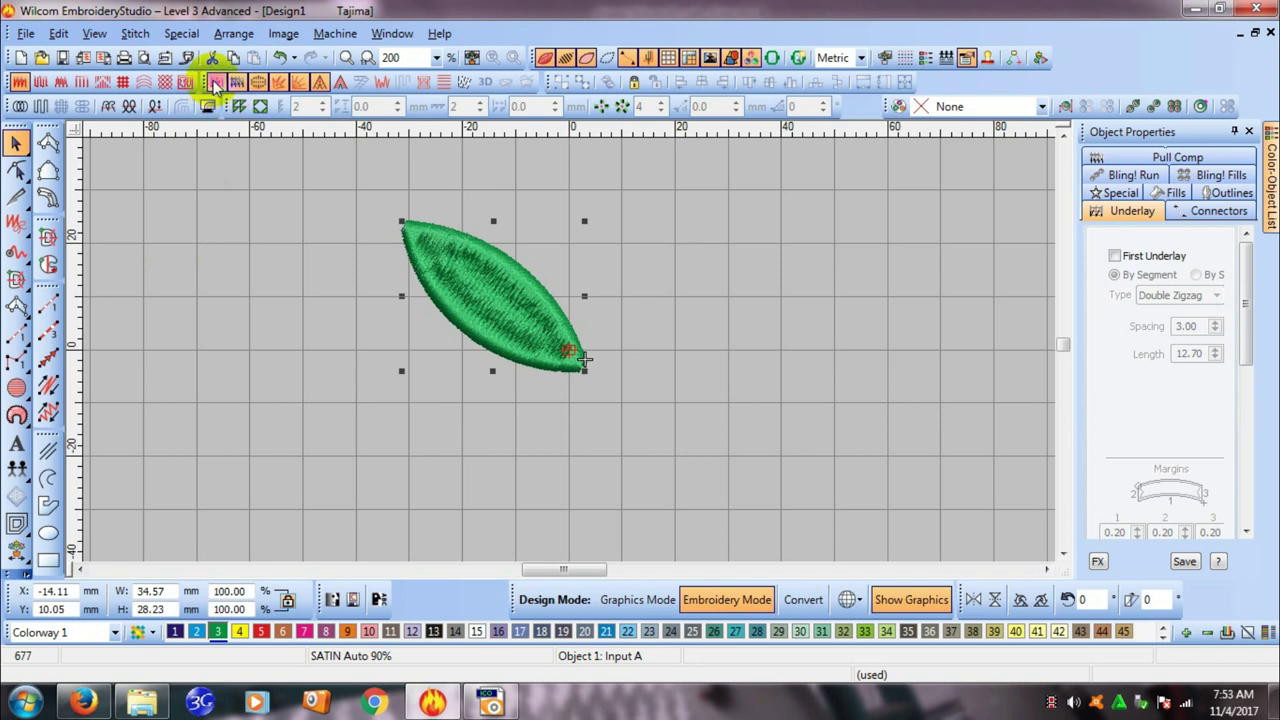
pyautogui.click(1114, 255)
pyautogui.click(1215, 295)
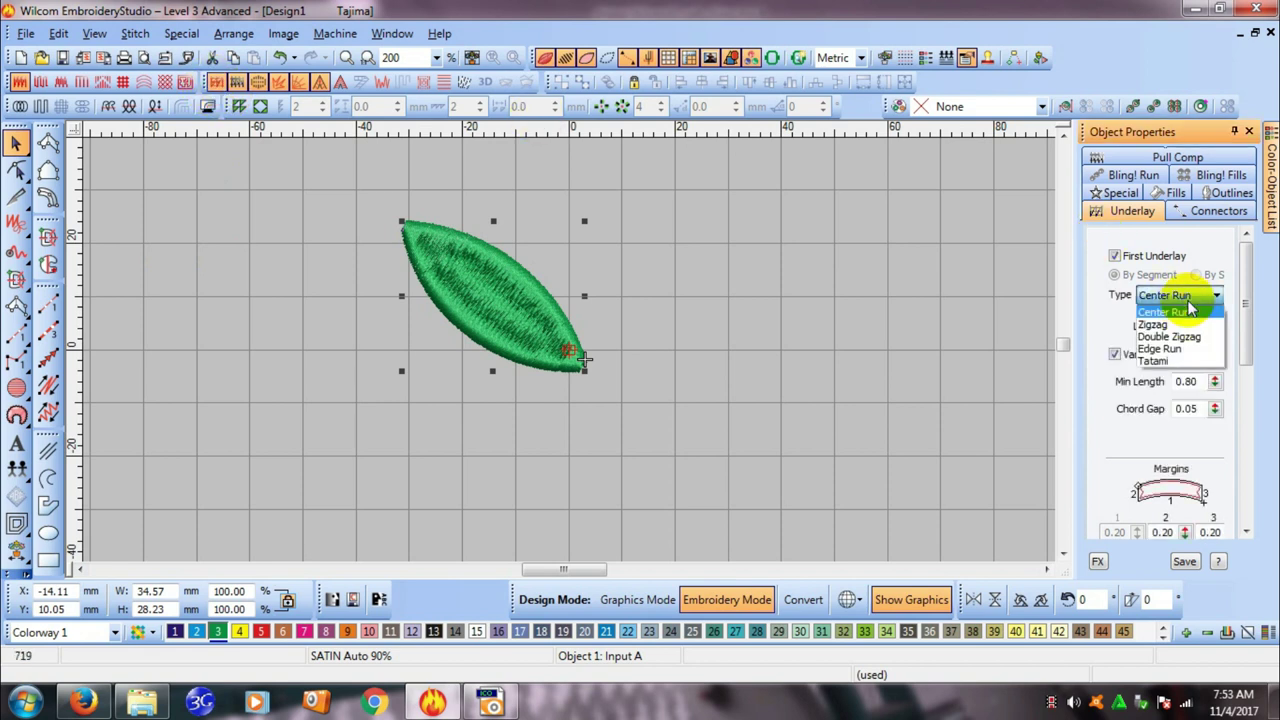
pyautogui.click(1183, 362)
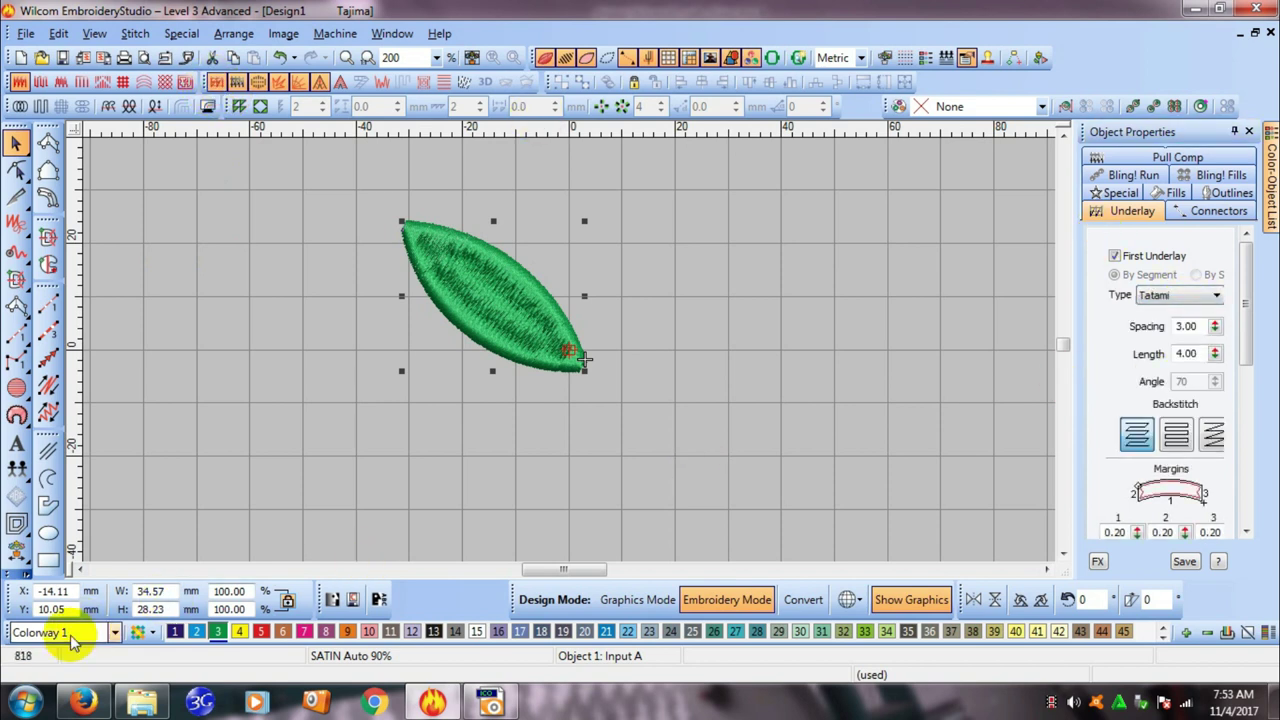
pyautogui.click(781, 303)
pyautogui.hotkey('shift', 'r')
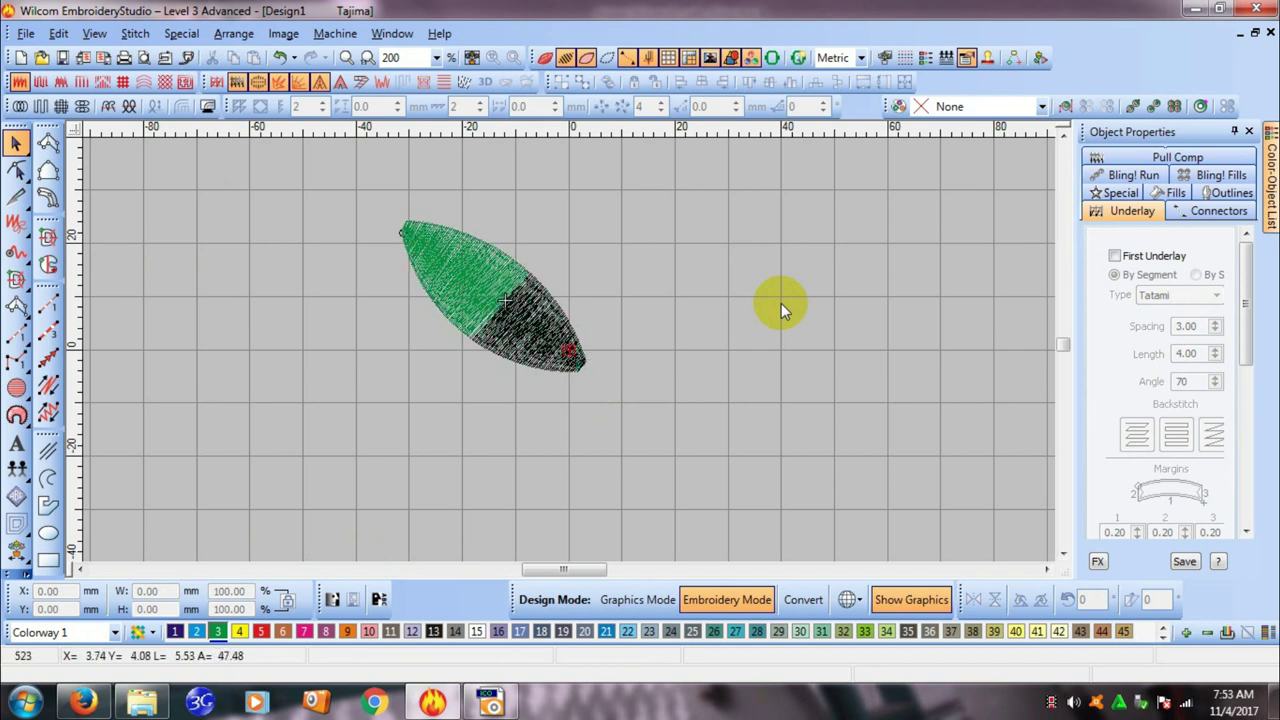
# Switch the leaf's Auto Underlay off and back on to reset it to Center Run
pyautogui.click(583, 335)
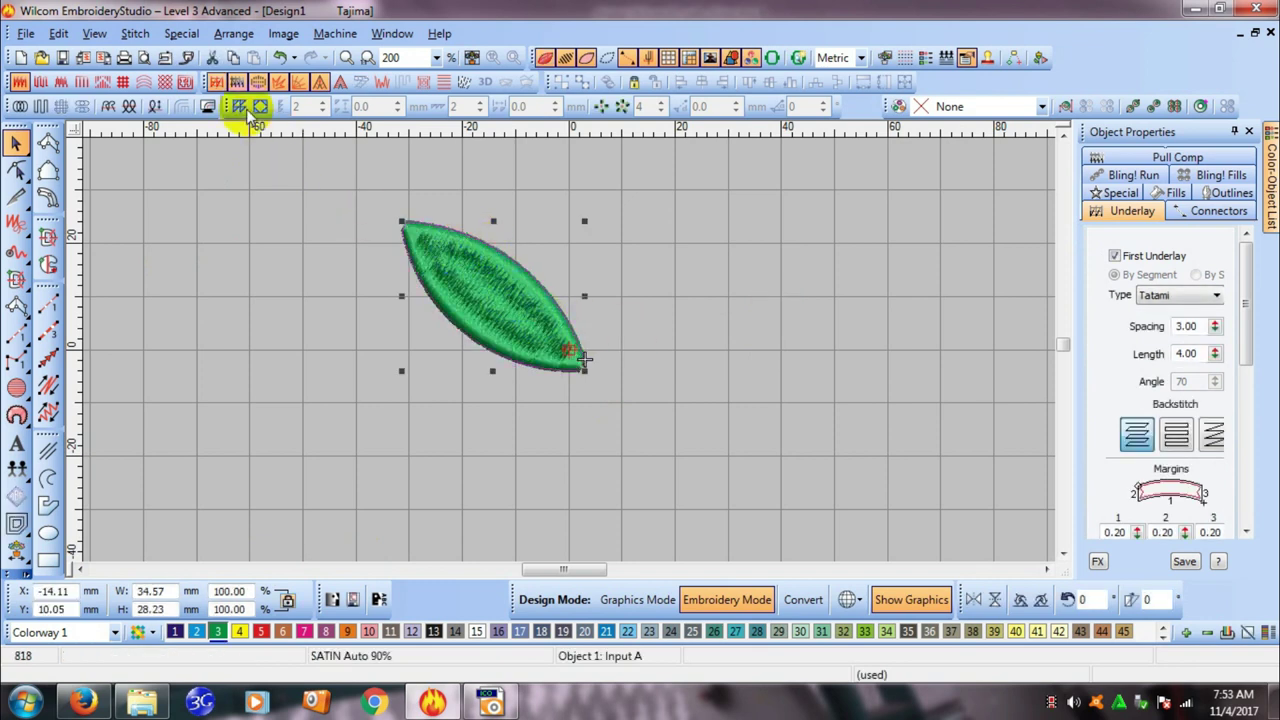
pyautogui.click(216, 83)
pyautogui.click(216, 83)
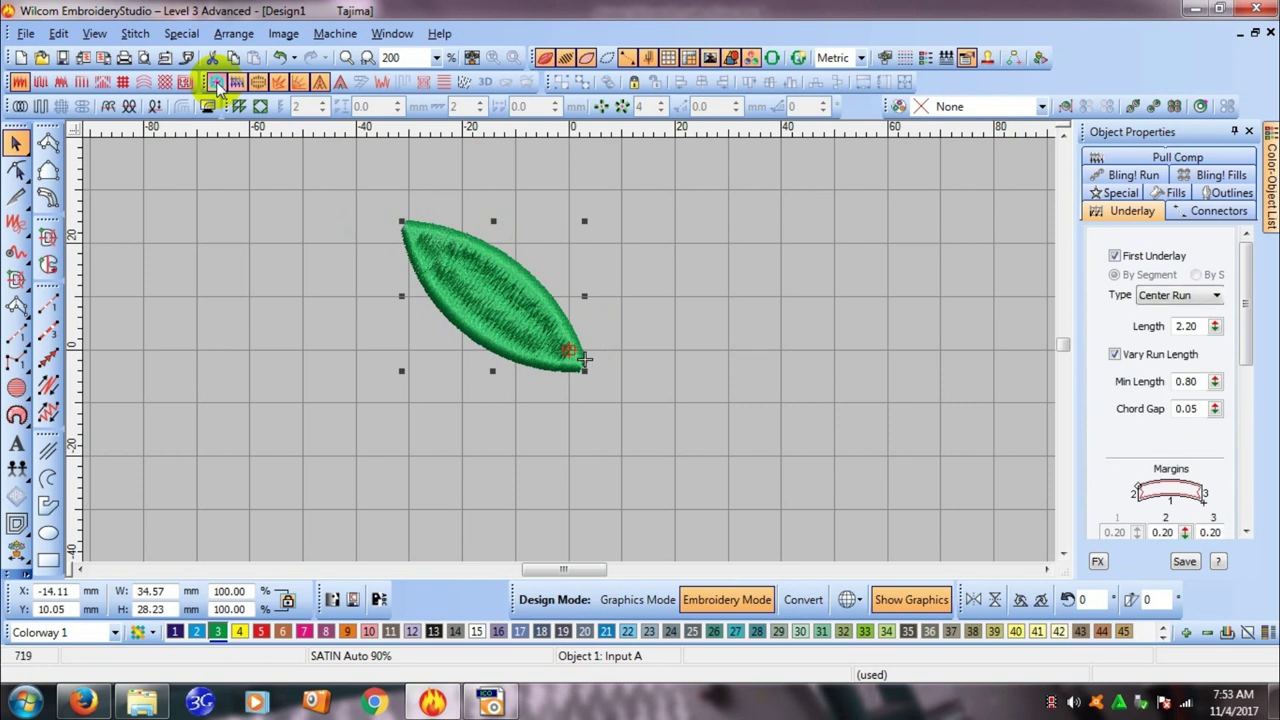
# Set the leaf's first underlay type to Edge Run and travel through its stitches with TrueView off, then restore TrueView
pyautogui.click(1212, 296)
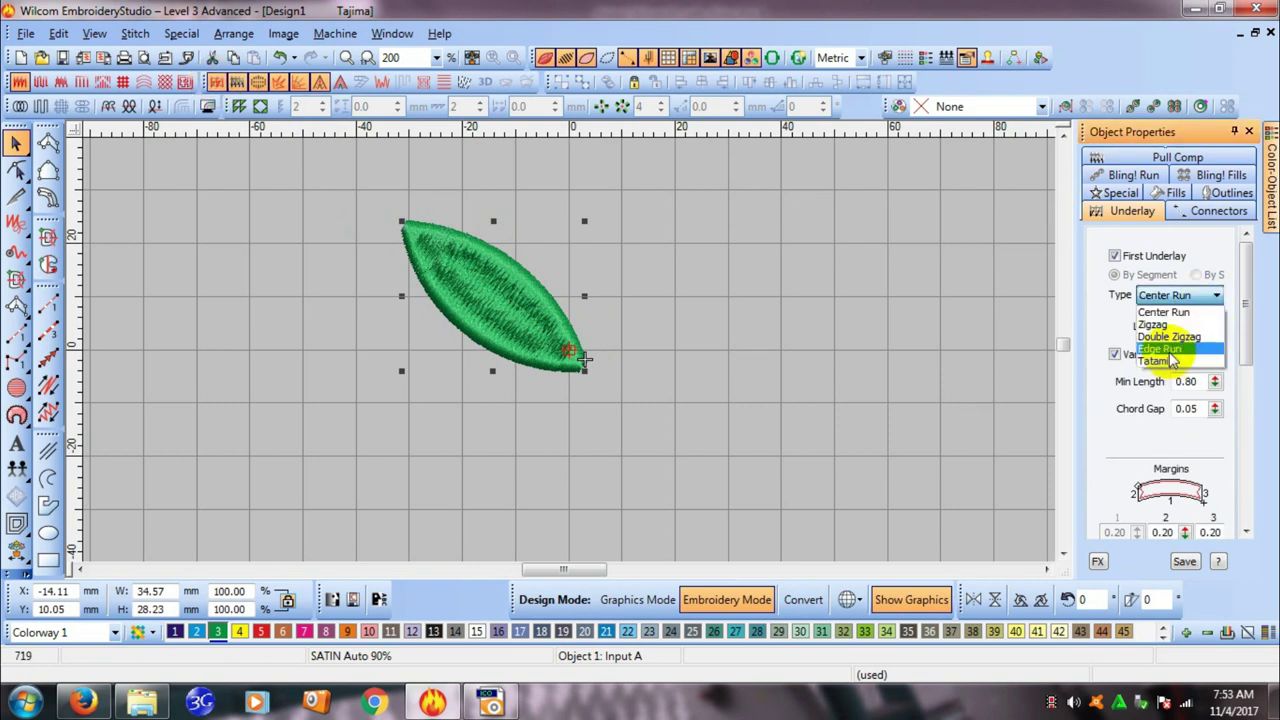
pyautogui.click(1168, 349)
pyautogui.click(910, 372)
pyautogui.press('t')
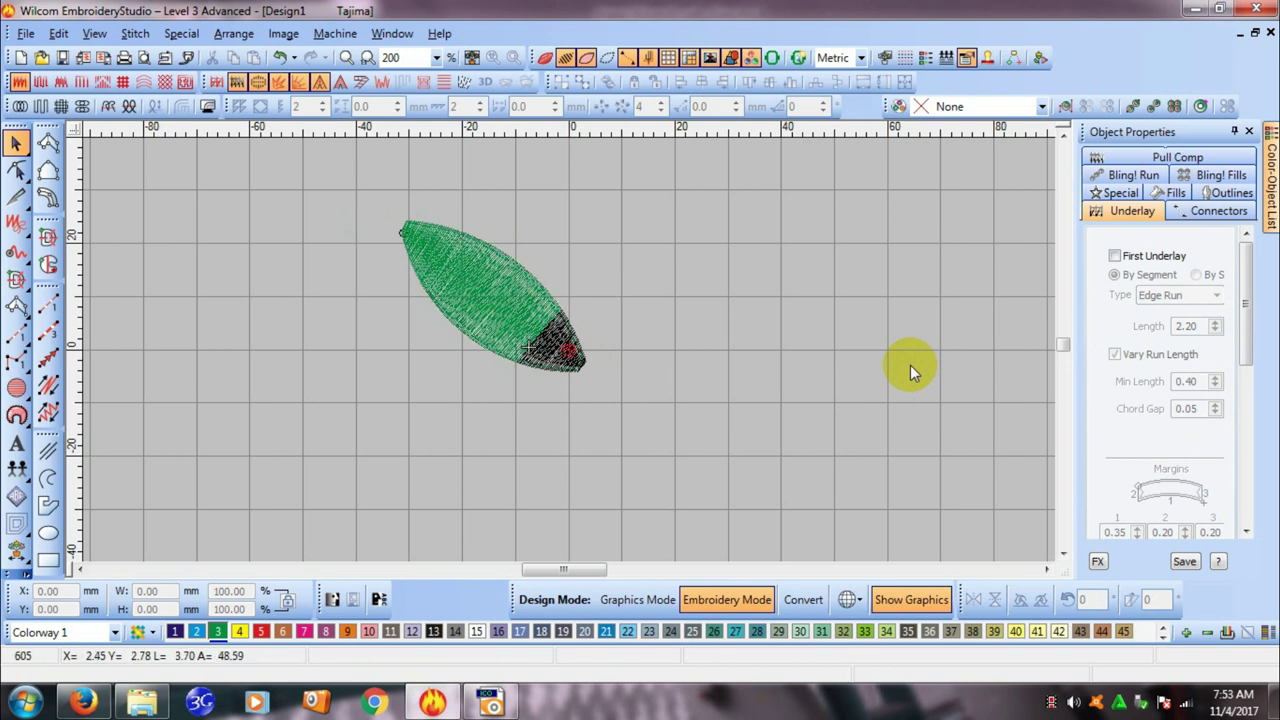
pyautogui.hotkey('shift', 't')
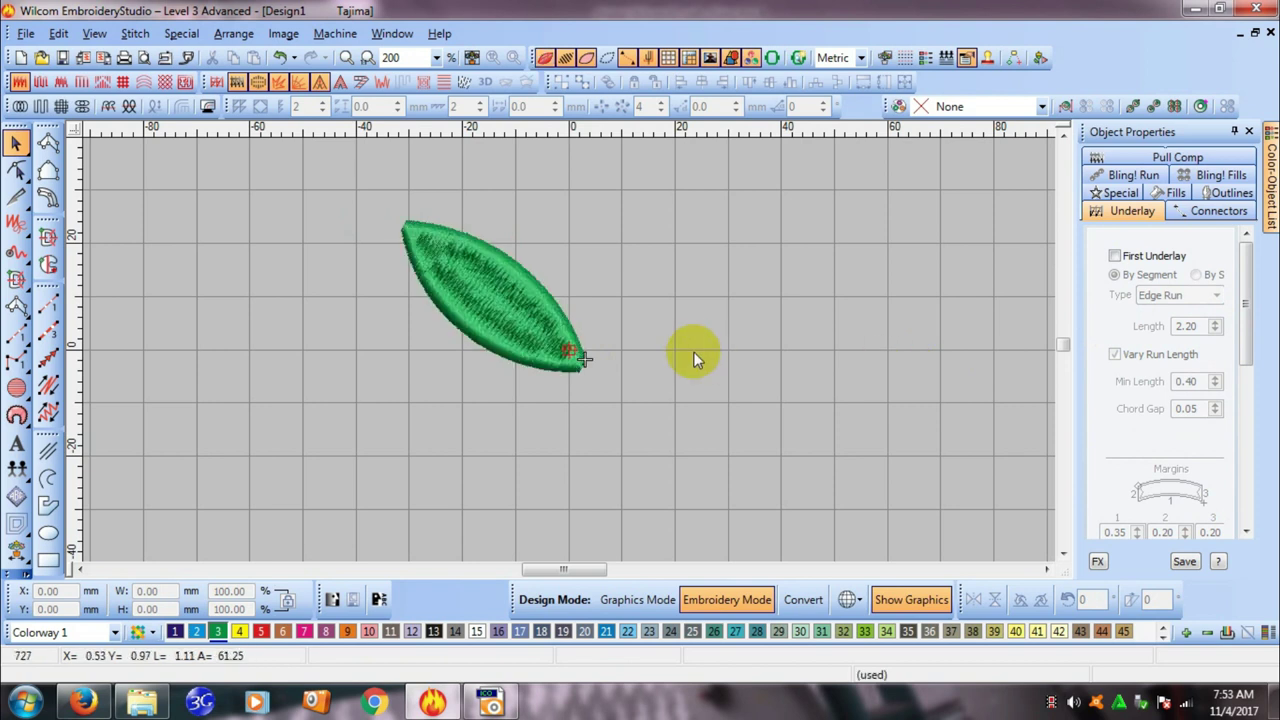
# Change the leaf's first underlay type to Zigzag and enable a second underlay with the Edge Run type
pyautogui.click(507, 278)
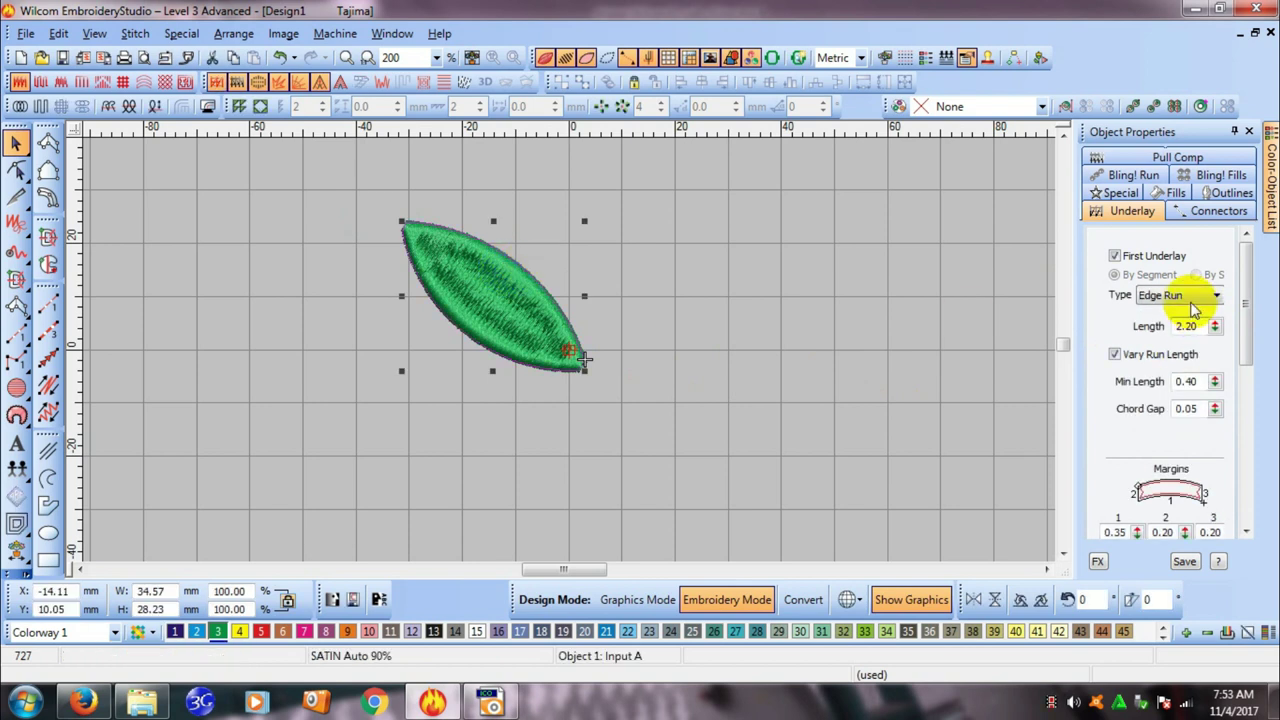
pyautogui.click(1190, 297)
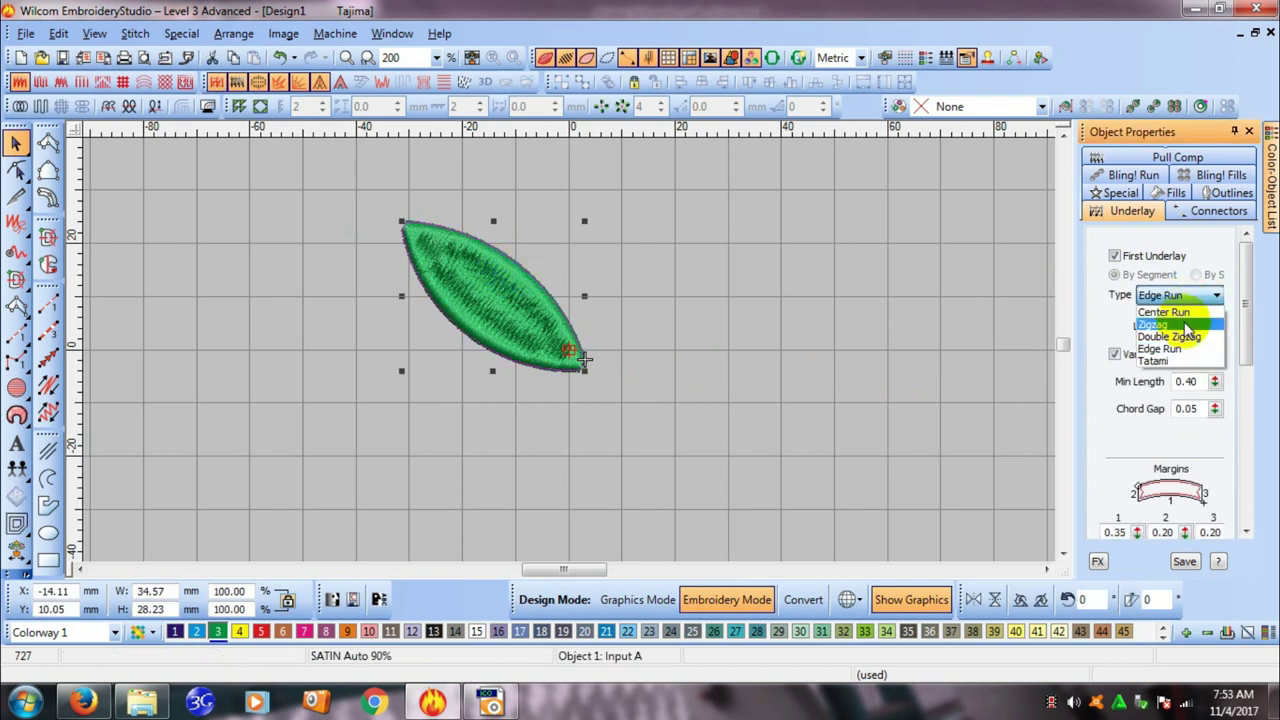
pyautogui.click(1195, 326)
pyautogui.moveTo(1257, 349); pyautogui.dragTo(1264, 437)
pyautogui.click(1115, 372)
pyautogui.click(1175, 411)
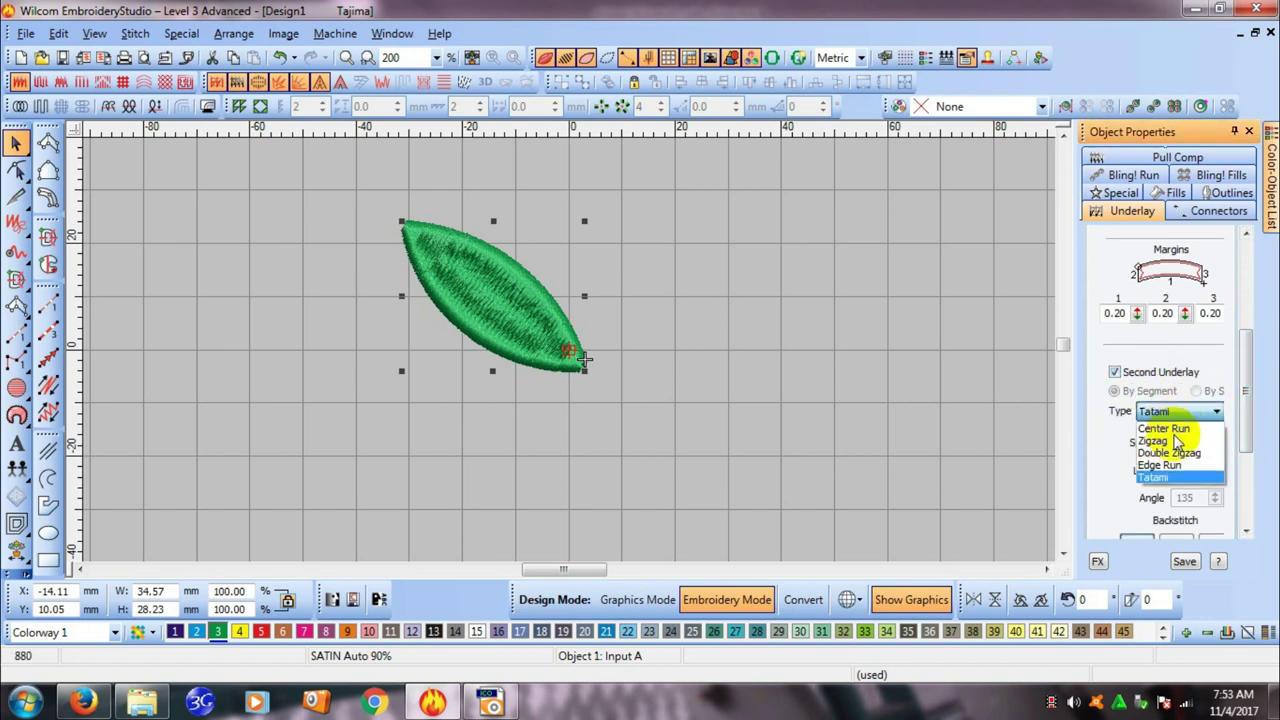
pyautogui.click(1160, 465)
pyautogui.click(895, 385)
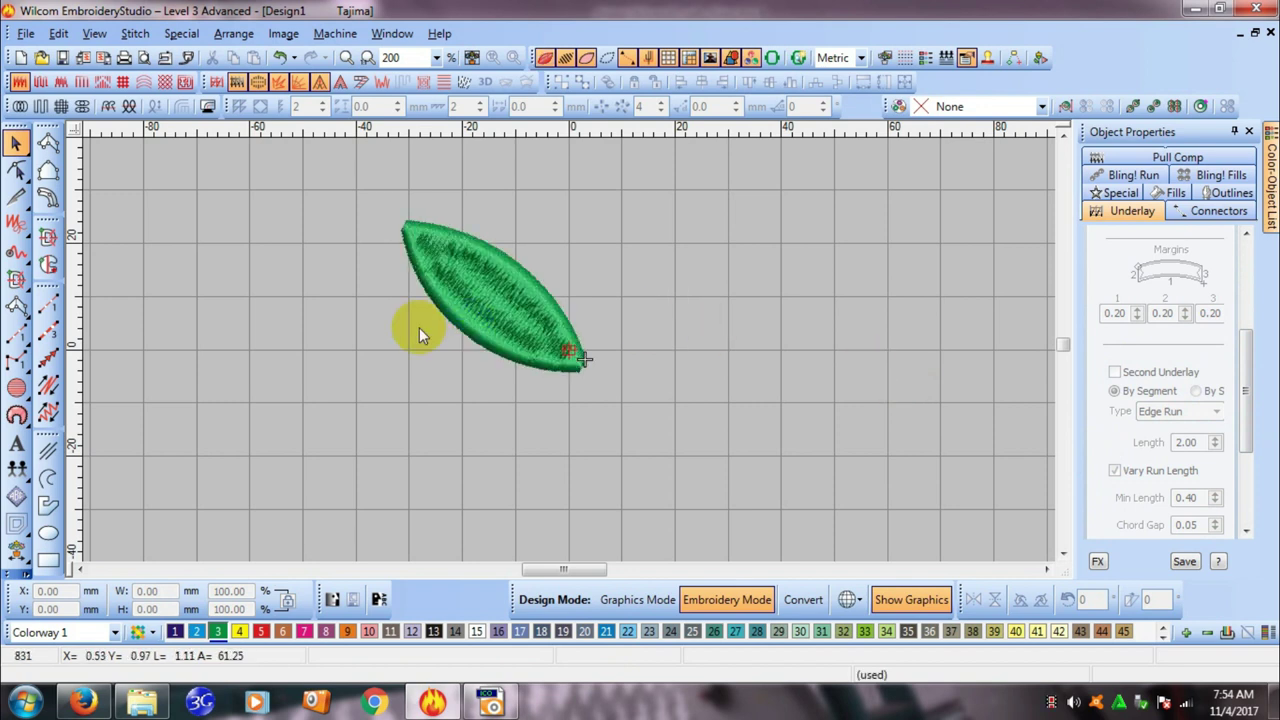
# Reopen the leaf's underlay properties and review the spacing and length settings of its first underlay
pyautogui.click(483, 305)
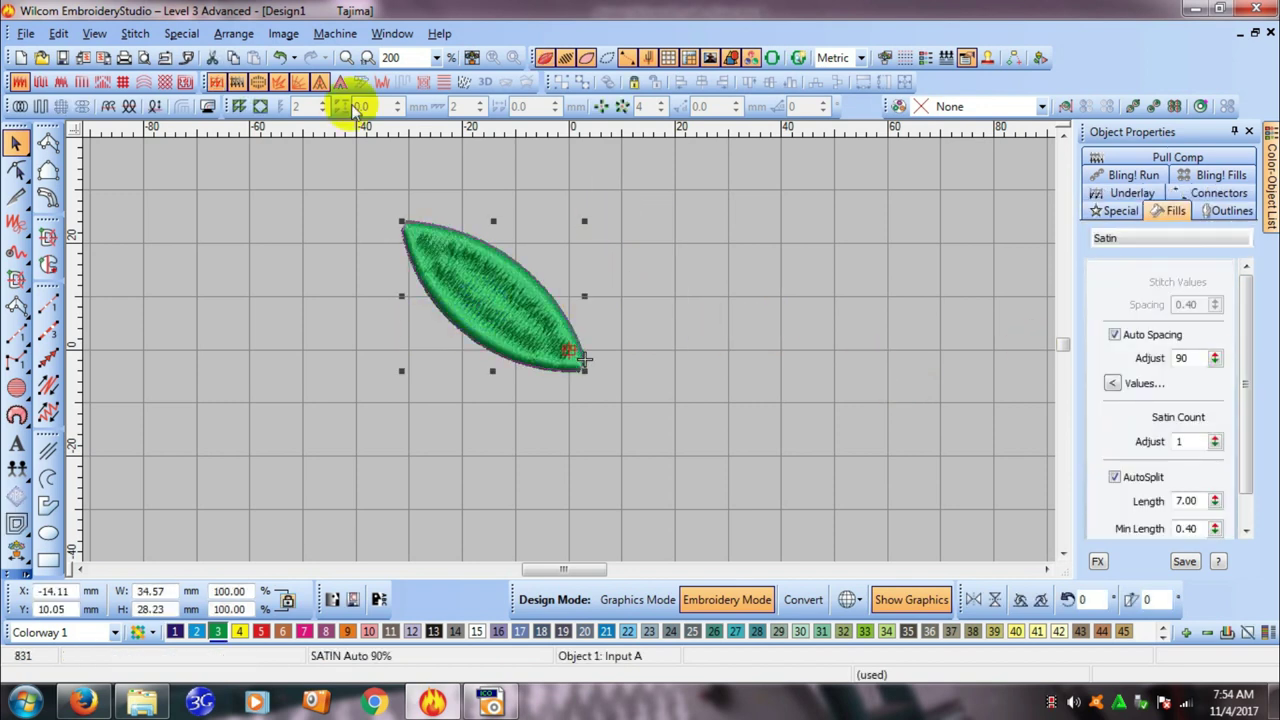
pyautogui.rightClick(208, 106)
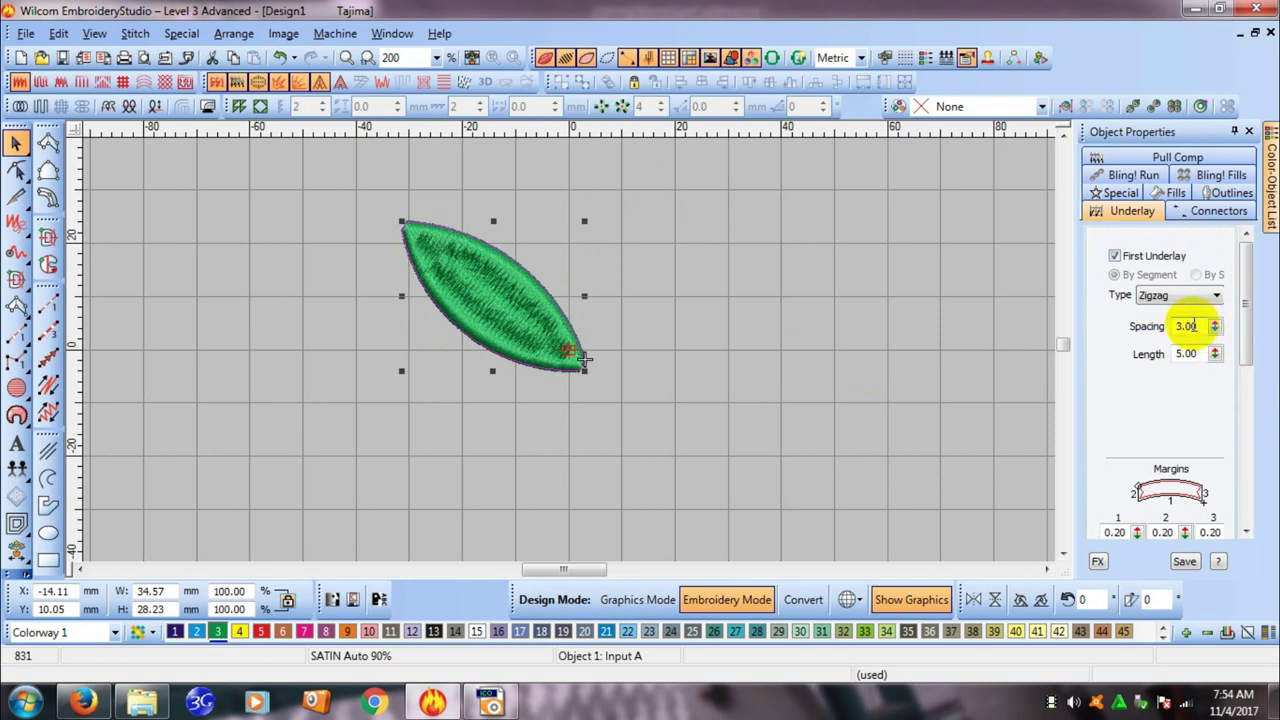
pyautogui.click(1201, 355)
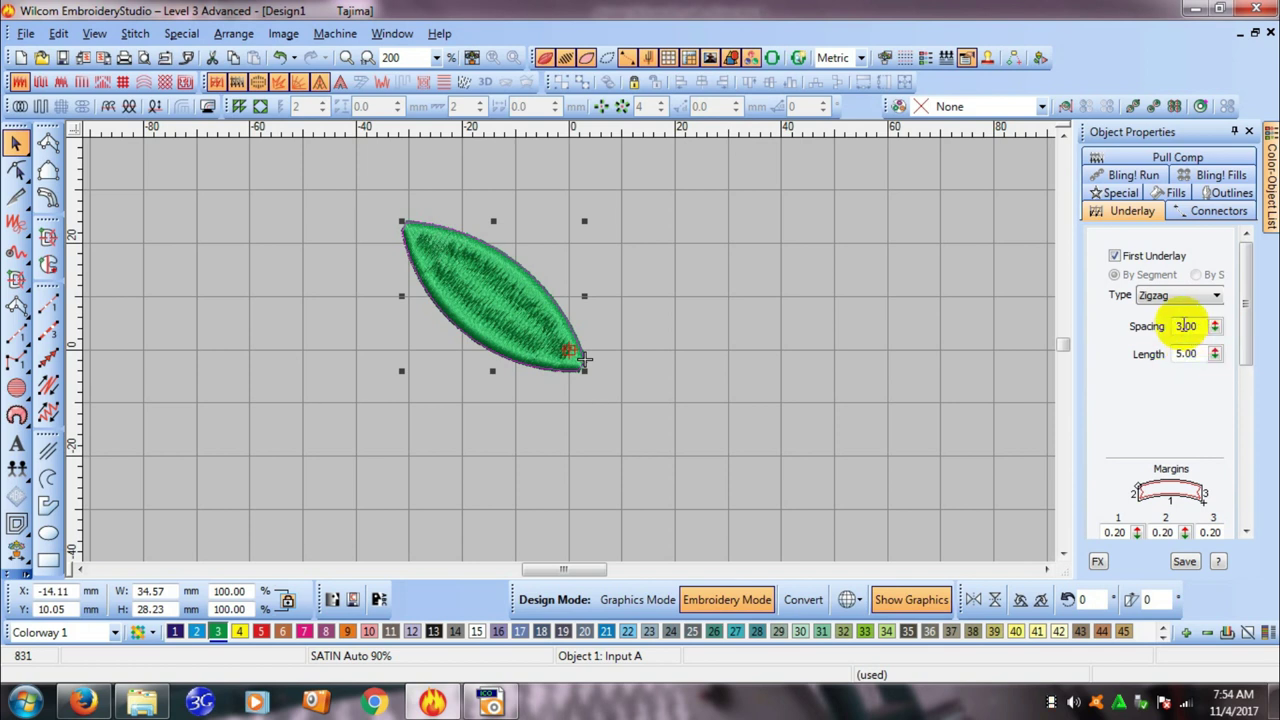
pyautogui.moveTo(1249, 366); pyautogui.dragTo(1043, 343)
pyautogui.click(773, 310)
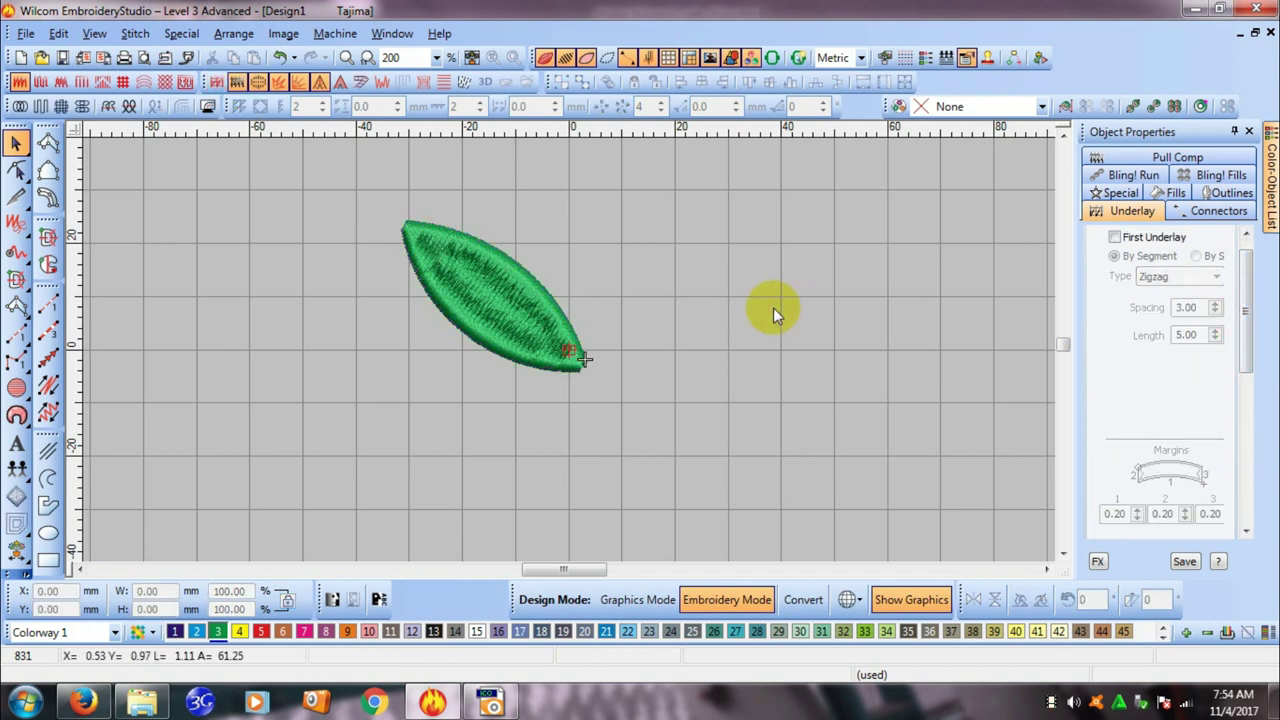